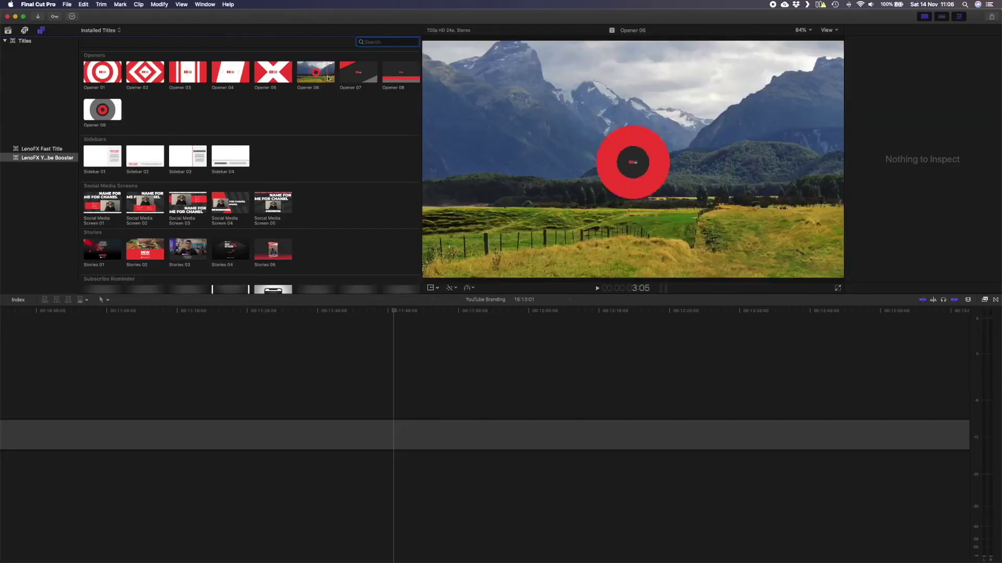
Step: Drop the Opener 07 title above the storyline, over the In Your Eyes Full music, and play it back
{"action": "left_click", "coordinate": [360, 78]}
{"action": "left_click_drag", "start_coordinate": [363, 92], "coordinate": [424, 354]}
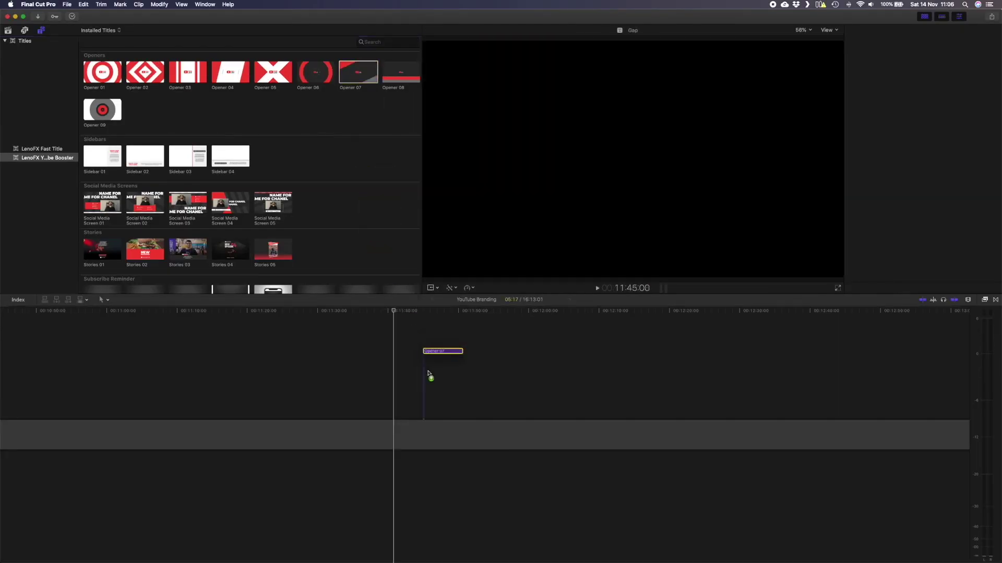
{"action": "left_click_drag", "start_coordinate": [427, 399], "coordinate": [427, 400]}
{"action": "key", "text": "space"}
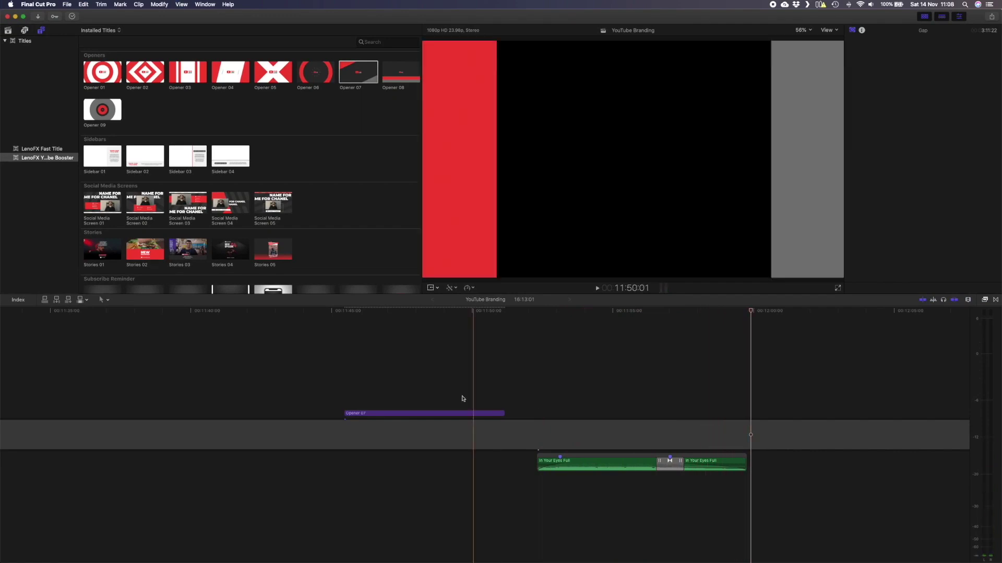
Step: Play the opener and add a marker on Opener 07 at the beat
{"action": "key", "text": "space"}
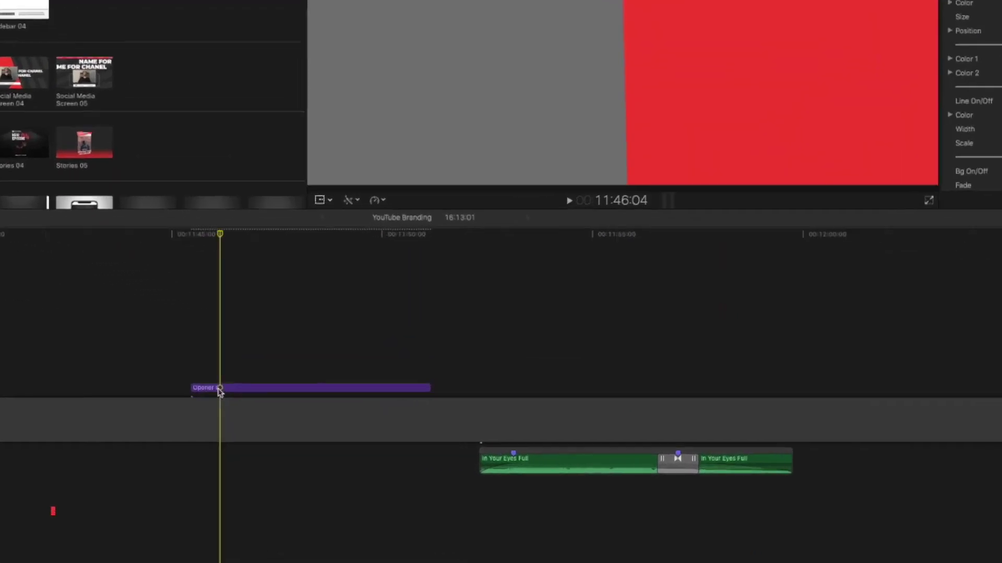
{"action": "left_click", "coordinate": [365, 413]}
{"action": "key", "text": "m"}
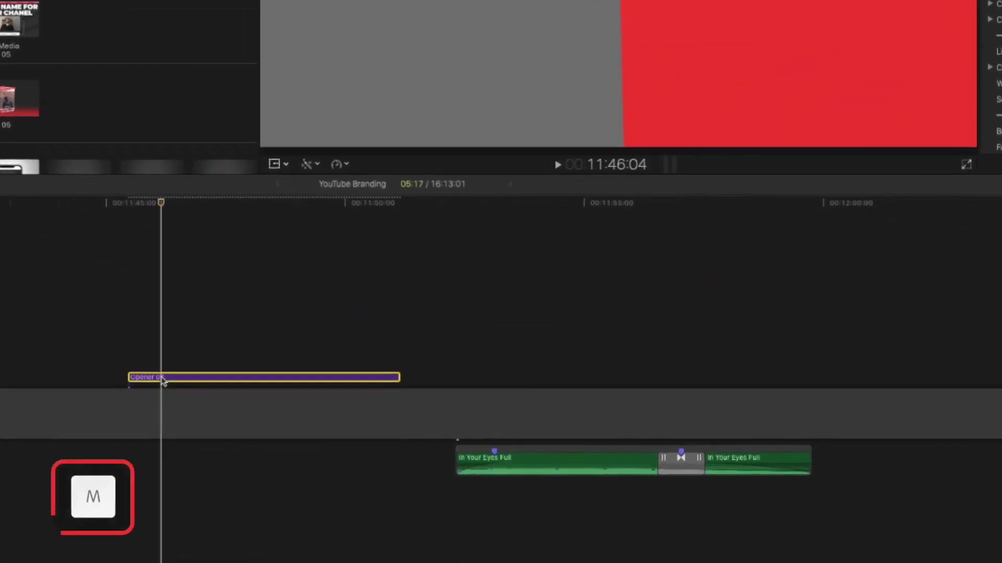
Step: Slide the In Your Eyes Full music to start with Opener 07 and extend the opener's end slightly
{"action": "left_click_drag", "start_coordinate": [514, 454], "coordinate": [175, 453]}
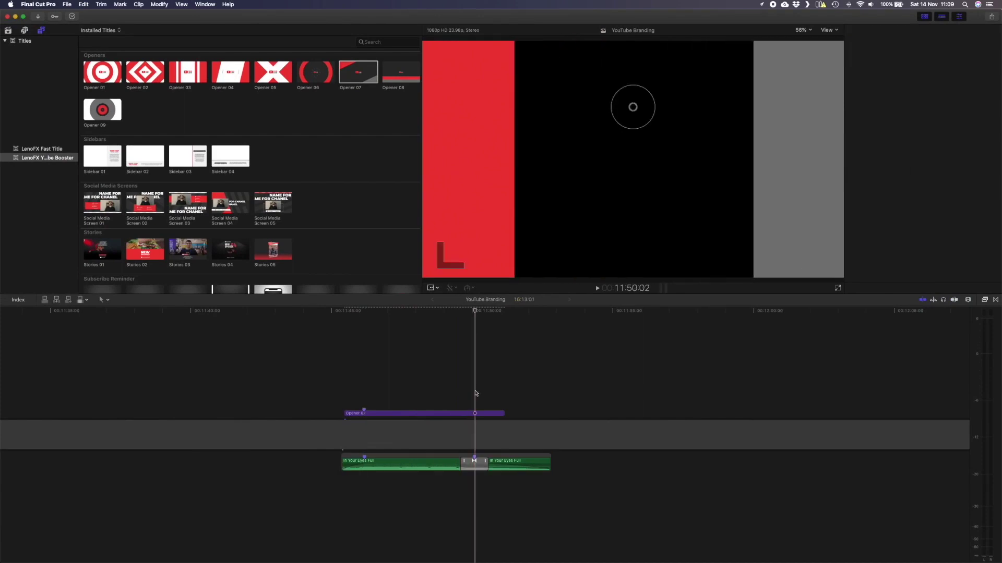
{"action": "key", "text": "super+4"}
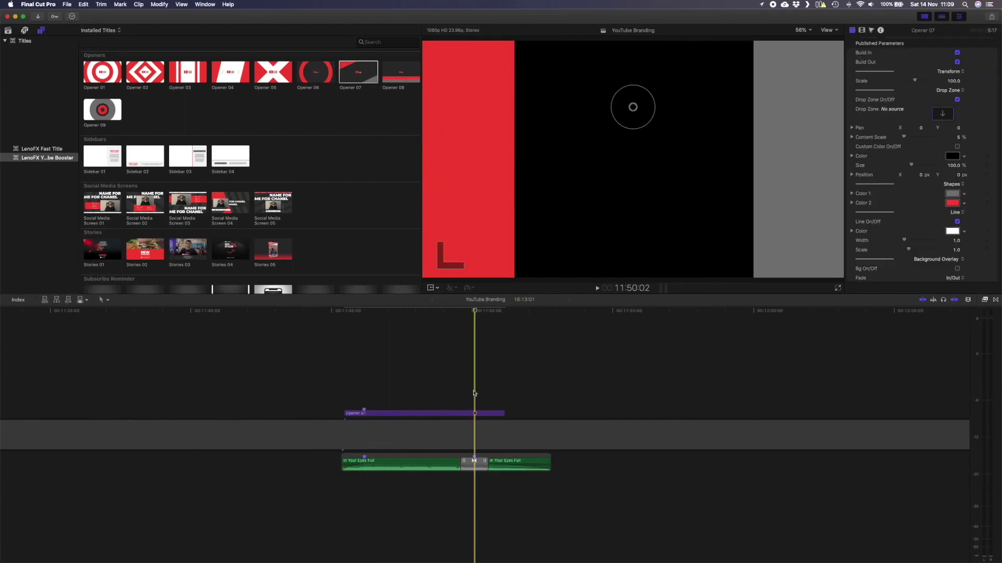
{"action": "left_click_drag", "start_coordinate": [502, 413], "coordinate": [511, 413]}
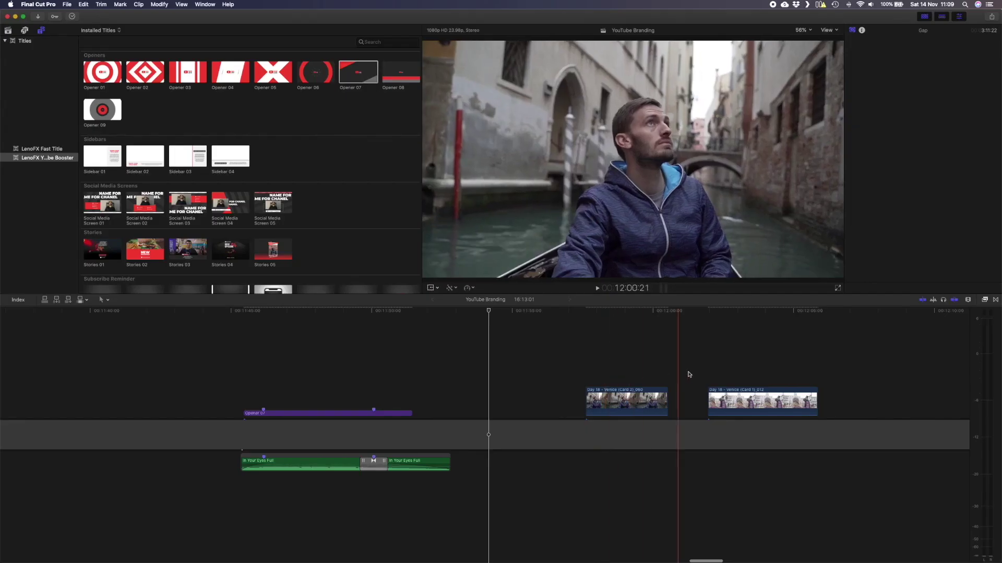
Step: Place the first Venice clip above the storyline and trim its end to the playhead
{"action": "left_click_drag", "start_coordinate": [632, 397], "coordinate": [309, 384]}
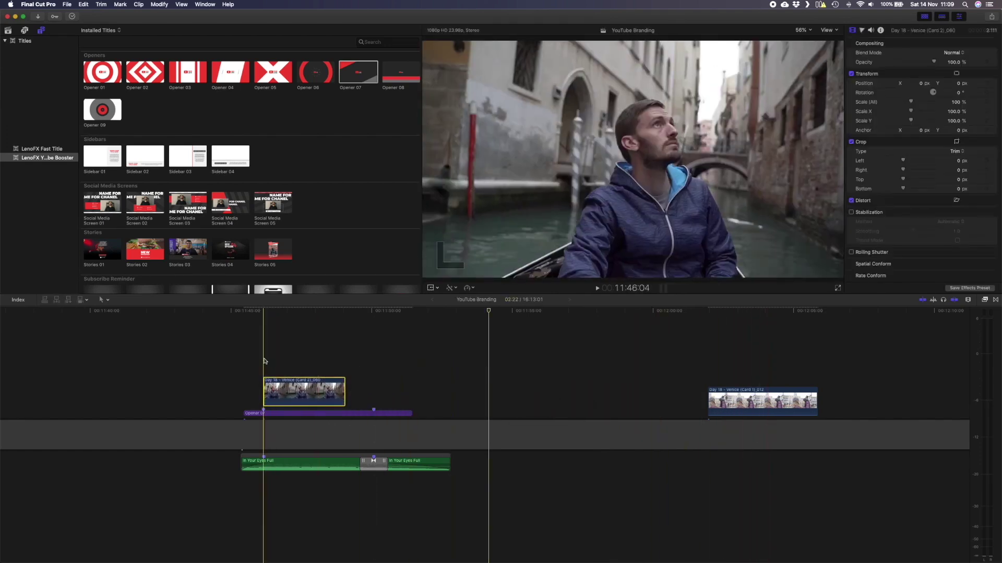
{"action": "key", "text": "space"}
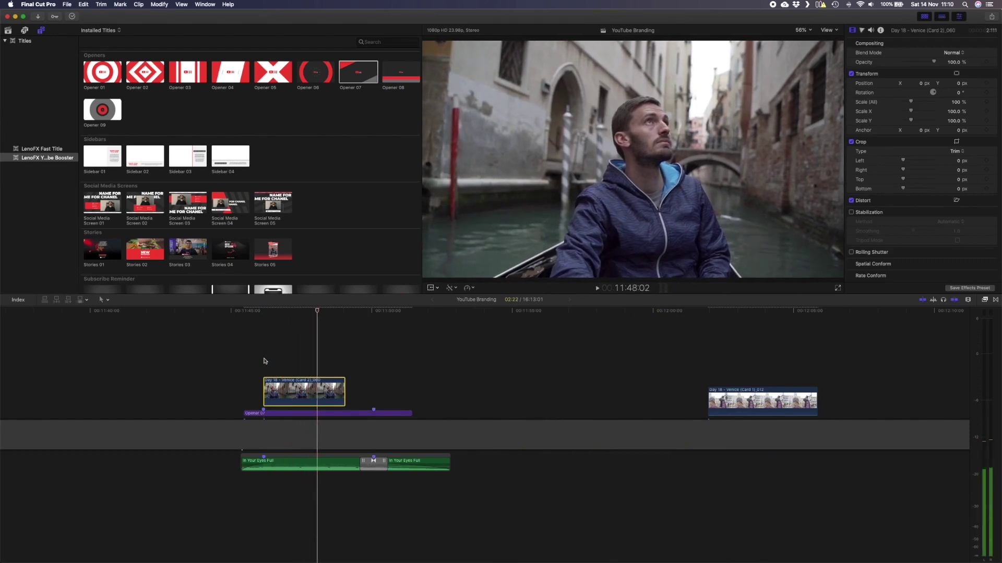
{"action": "key", "text": "alt+]"}
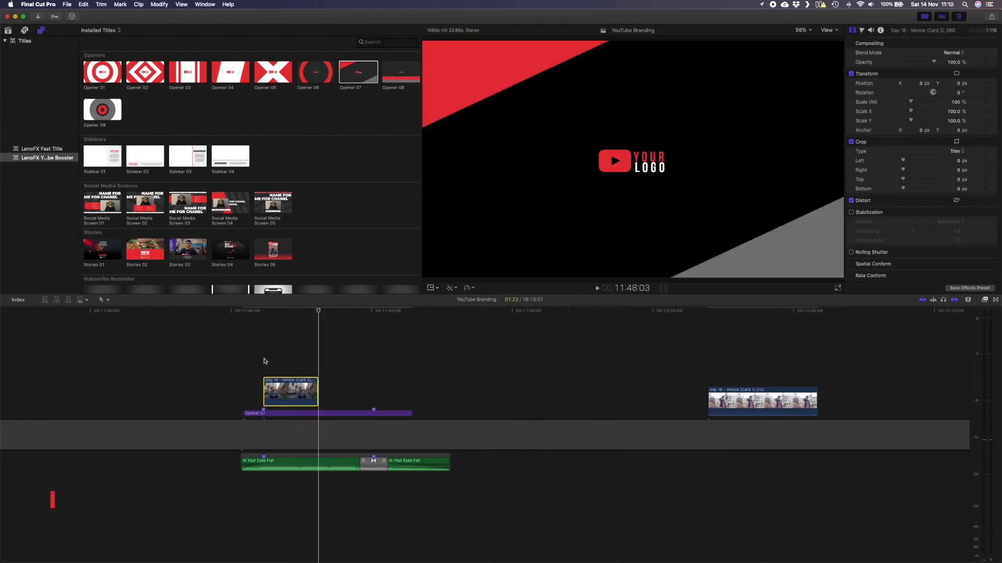
Step: Add a second Venice clip after the first, trim it, and lift Opener 07 above both
{"action": "left_click_drag", "start_coordinate": [749, 402], "coordinate": [359, 391]}
{"action": "key", "text": "space"}
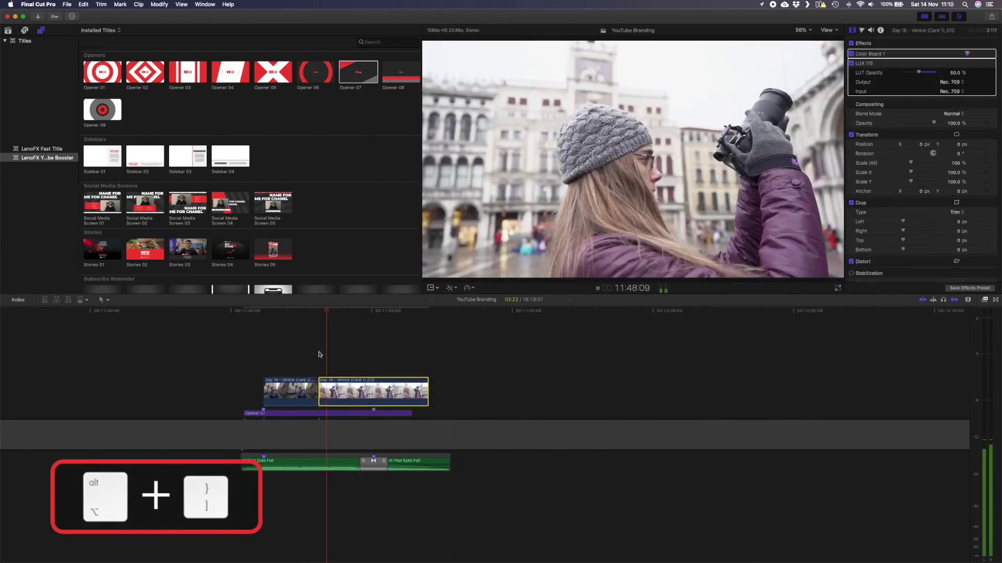
{"action": "key", "text": "space"}
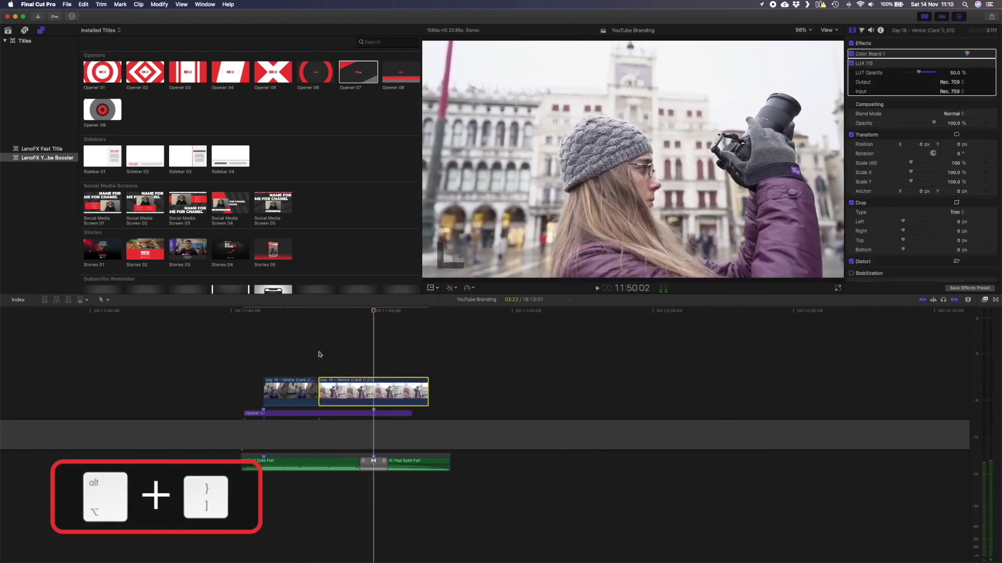
{"action": "key", "text": "alt+bracketright"}
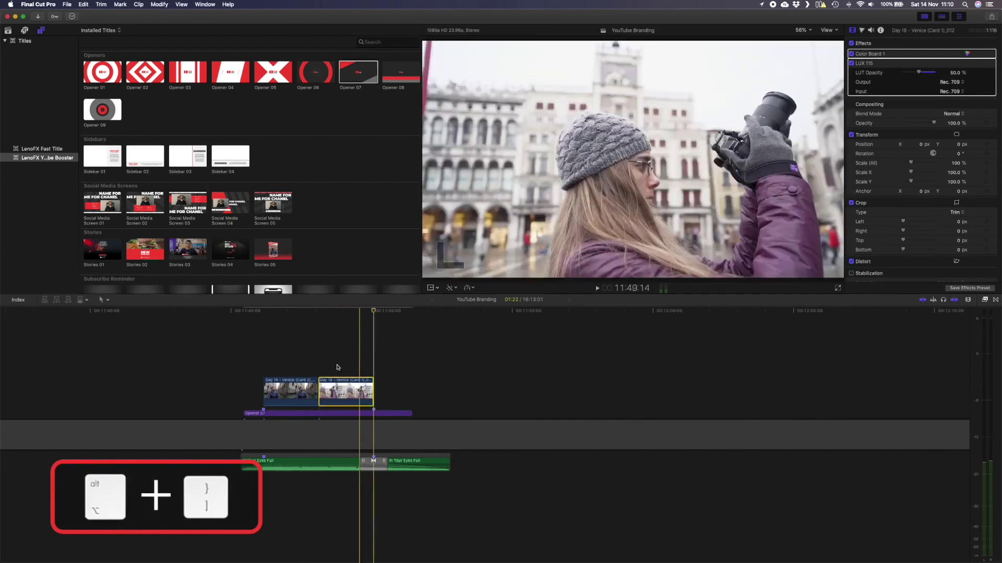
{"action": "left_click_drag", "start_coordinate": [308, 413], "coordinate": [302, 354]}
{"action": "left_click", "coordinate": [303, 355]}
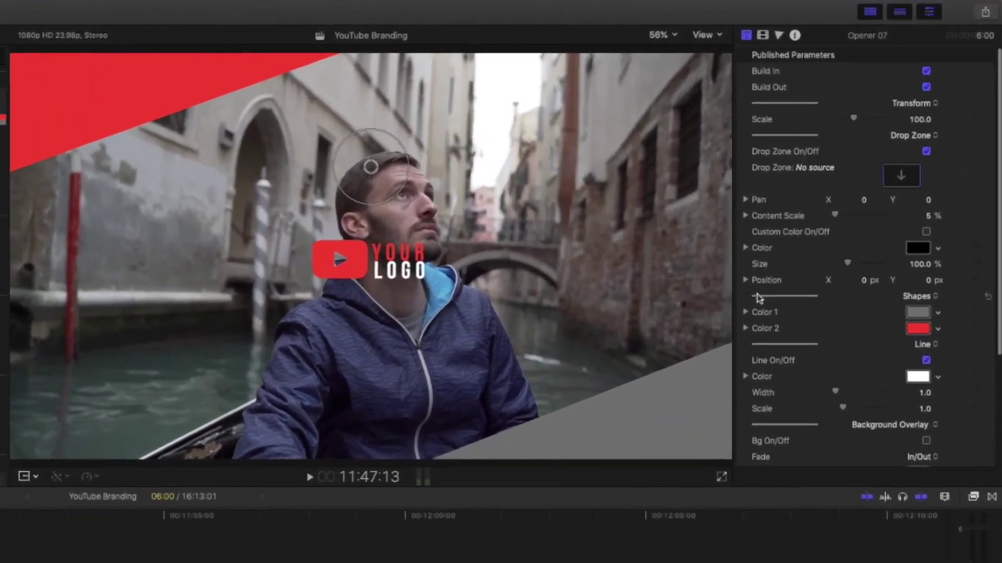
Step: Set the opener's Drop Zone to B&D Logo White at about 31% Content Scale
{"action": "scroll", "coordinate": [771, 280], "scroll_direction": "down", "scroll_amount": 5}
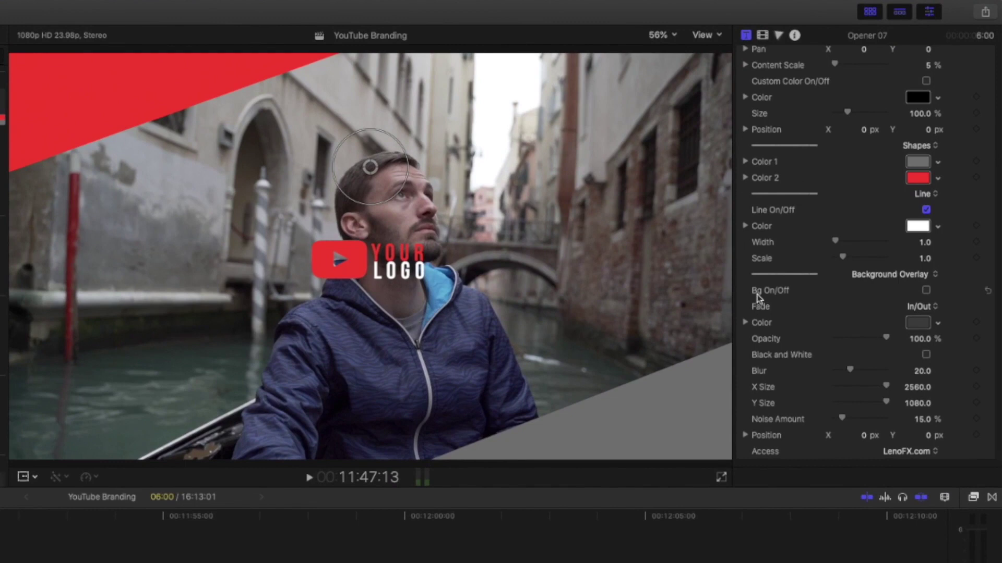
{"action": "scroll", "coordinate": [756, 294], "scroll_direction": "up", "scroll_amount": 5}
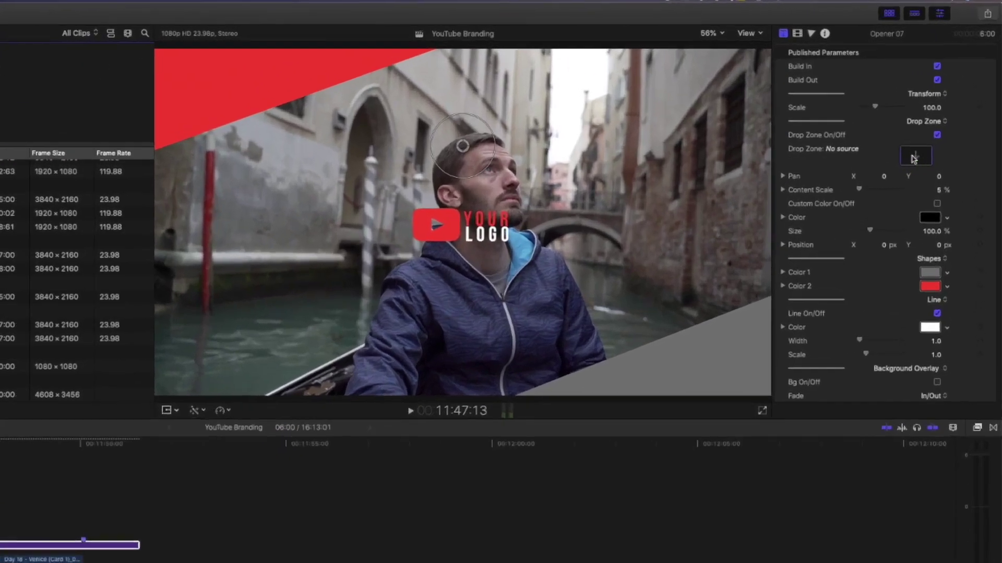
{"action": "left_click", "coordinate": [942, 113]}
{"action": "left_click_drag", "start_coordinate": [835, 217], "coordinate": [839, 218]}
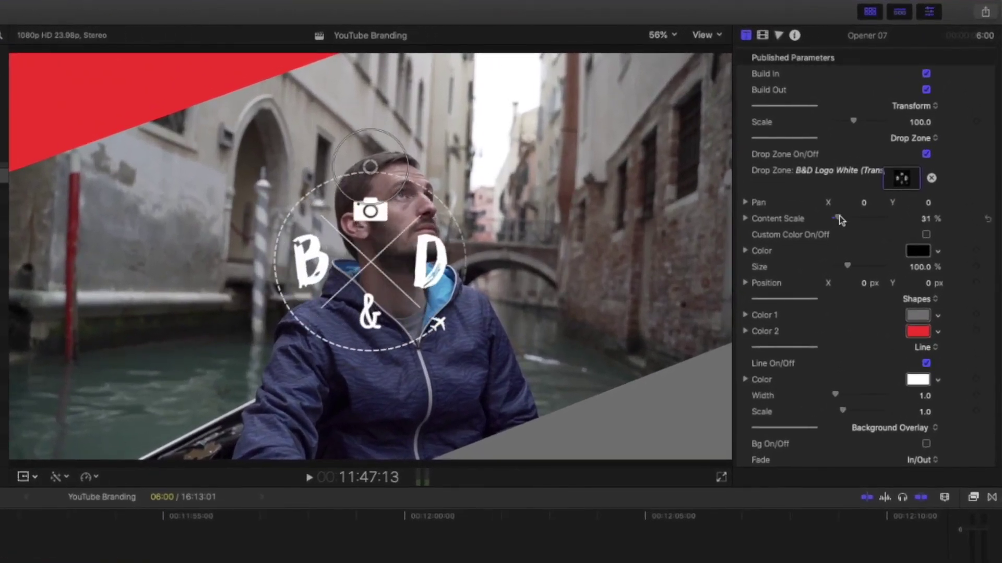
Step: Darken the red of Color 2 and make the Color 1 shapes white
{"action": "left_click", "coordinate": [917, 333]}
{"action": "left_click", "coordinate": [621, 547]}
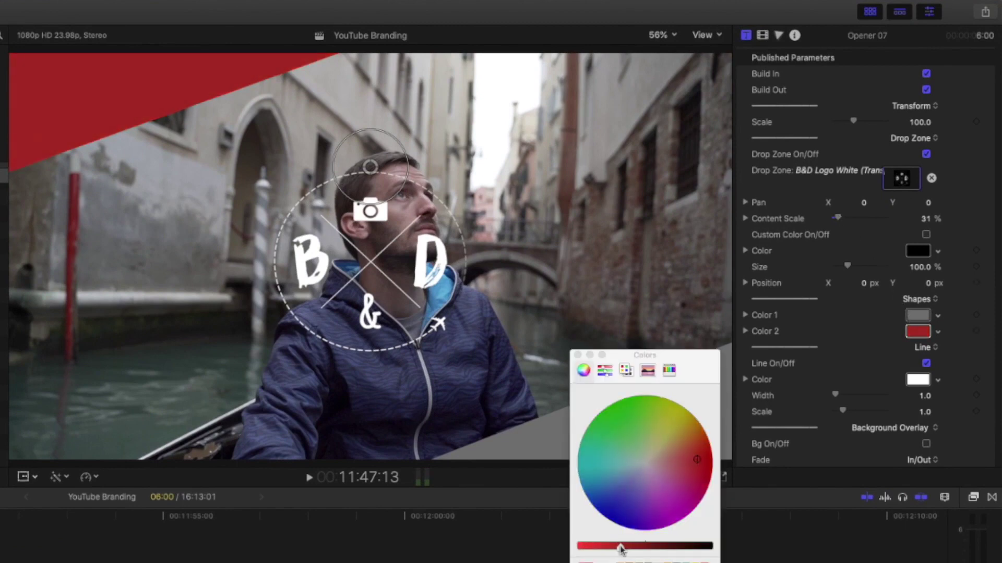
{"action": "left_click", "coordinate": [578, 355]}
{"action": "left_click", "coordinate": [919, 316]}
{"action": "left_click_drag", "start_coordinate": [636, 546], "coordinate": [580, 546]}
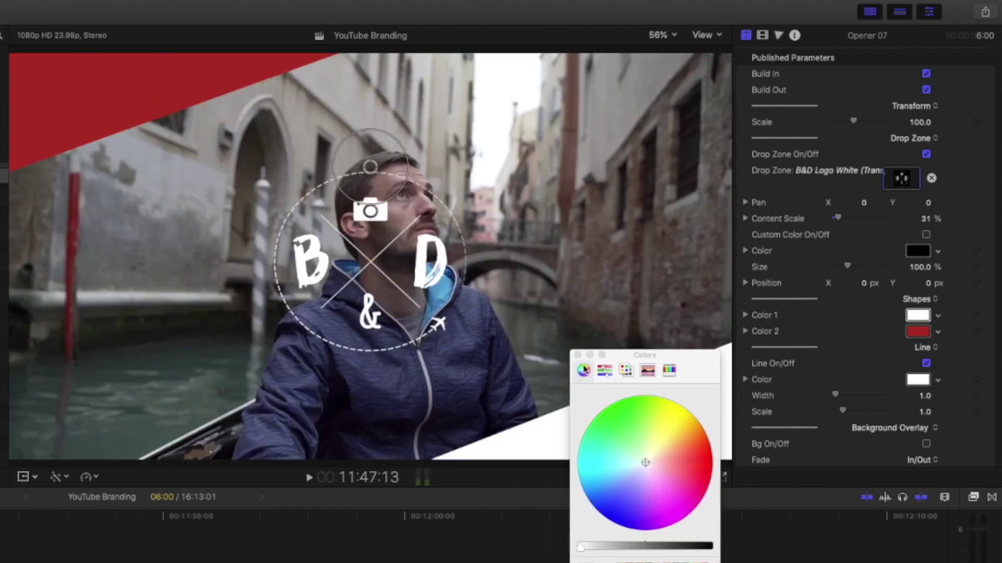
{"action": "left_click", "coordinate": [577, 355]}
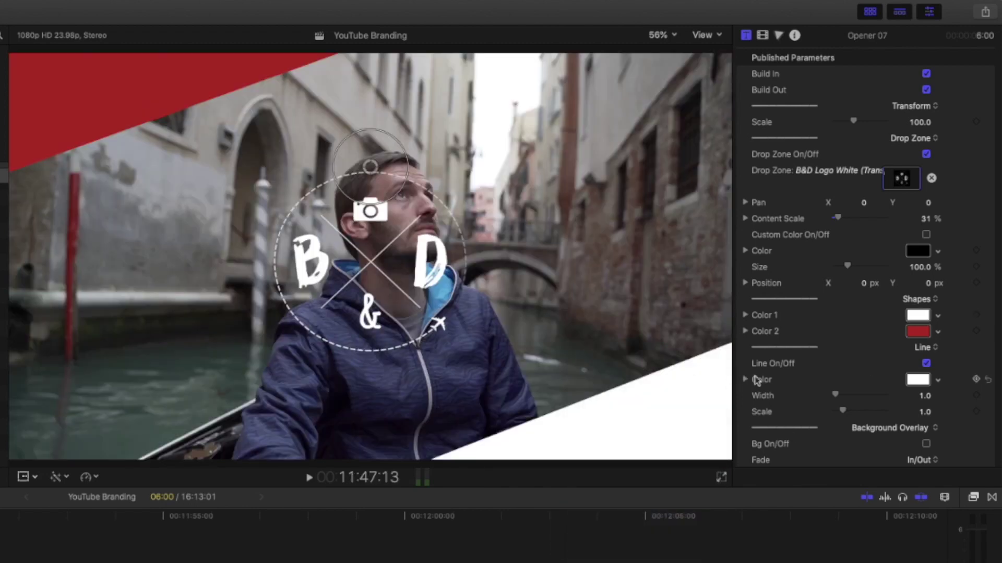
Step: Enable the black background overlay and lower its opacity to about 75.58%
{"action": "scroll", "coordinate": [756, 380], "scroll_direction": "down", "scroll_amount": 6}
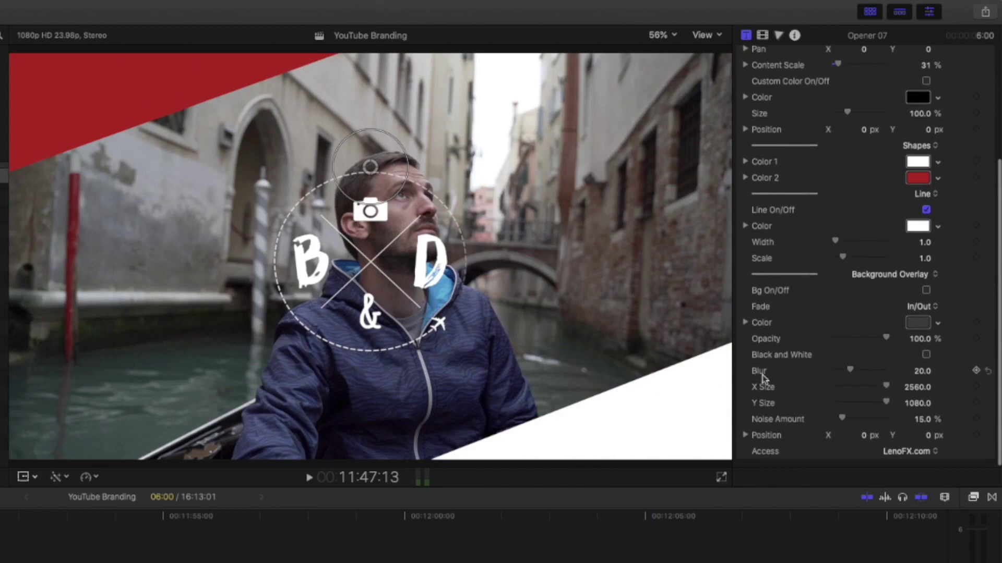
{"action": "left_click", "coordinate": [925, 291]}
{"action": "left_click", "coordinate": [918, 323]}
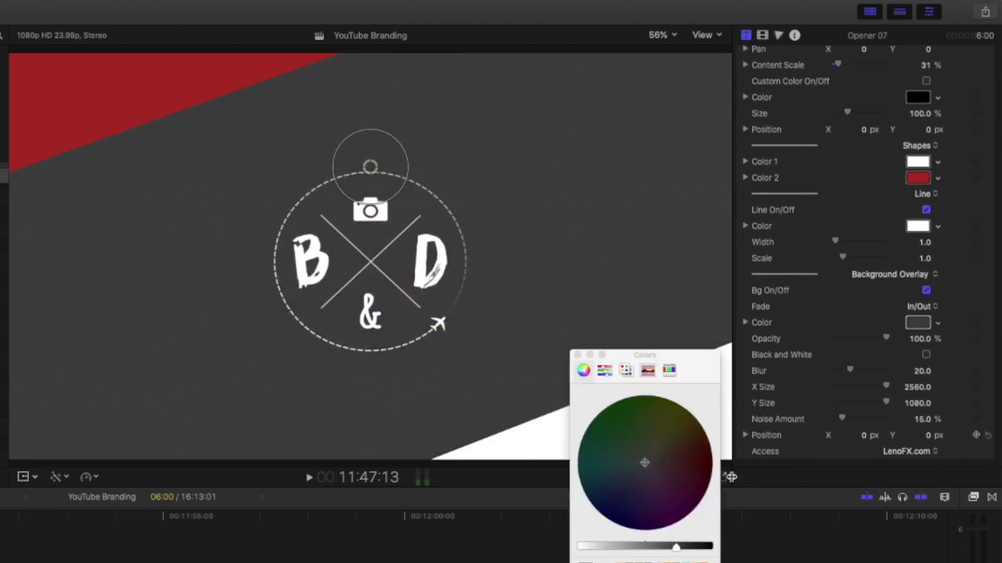
{"action": "left_click_drag", "start_coordinate": [695, 552], "coordinate": [749, 548]}
{"action": "left_click", "coordinate": [577, 354]}
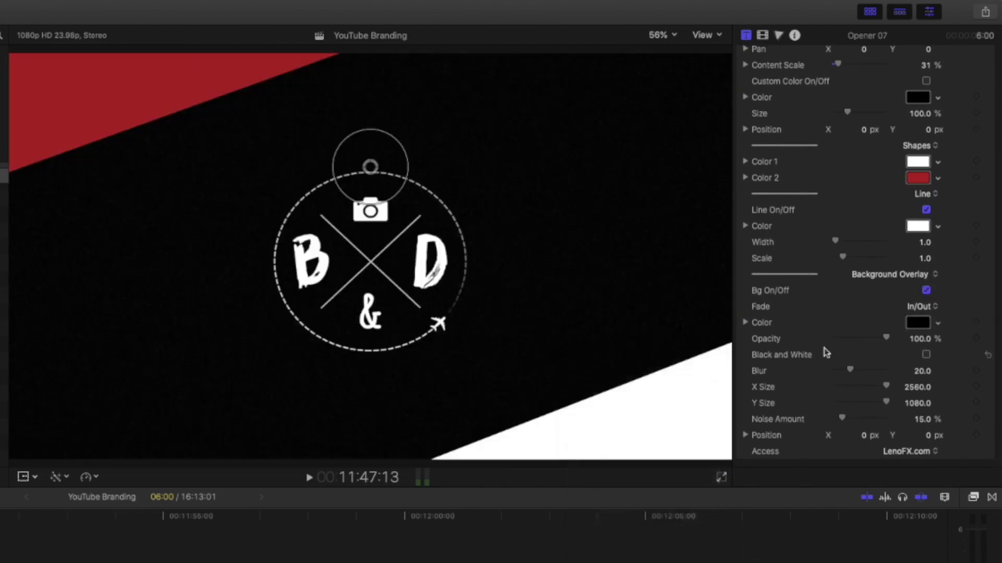
{"action": "left_click_drag", "start_coordinate": [880, 339], "coordinate": [854, 371]}
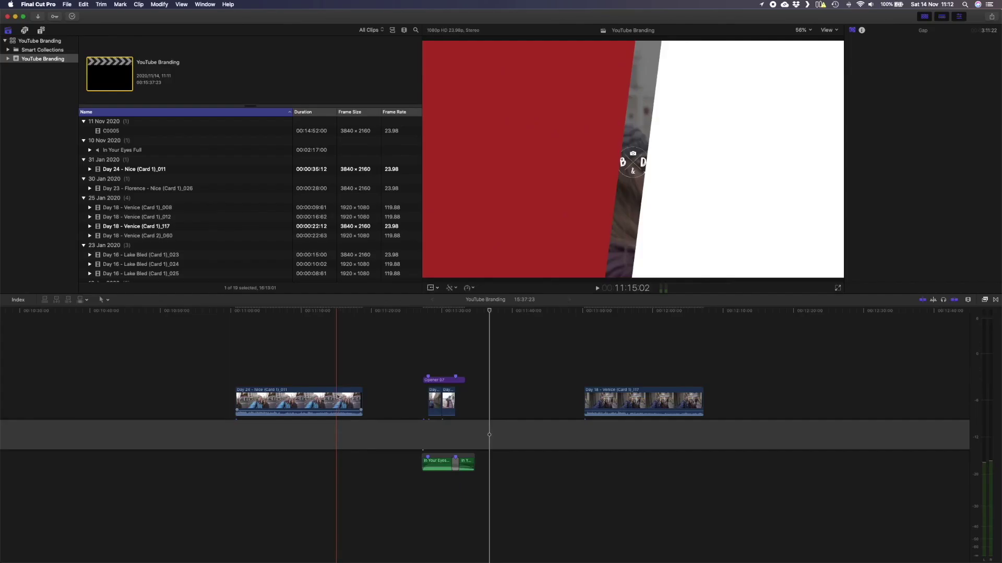
Step: Move the Day 24 - Nice (Card 1)_011 clip about +09:06 later in the timeline
{"action": "left_click_drag", "start_coordinate": [336, 400], "coordinate": [402, 399]}
Step: Shift the Day 18 Venice clip earlier and play back the opener over the clips
{"action": "key", "text": "super+4"}
{"action": "left_click_drag", "start_coordinate": [603, 395], "coordinate": [474, 394]}
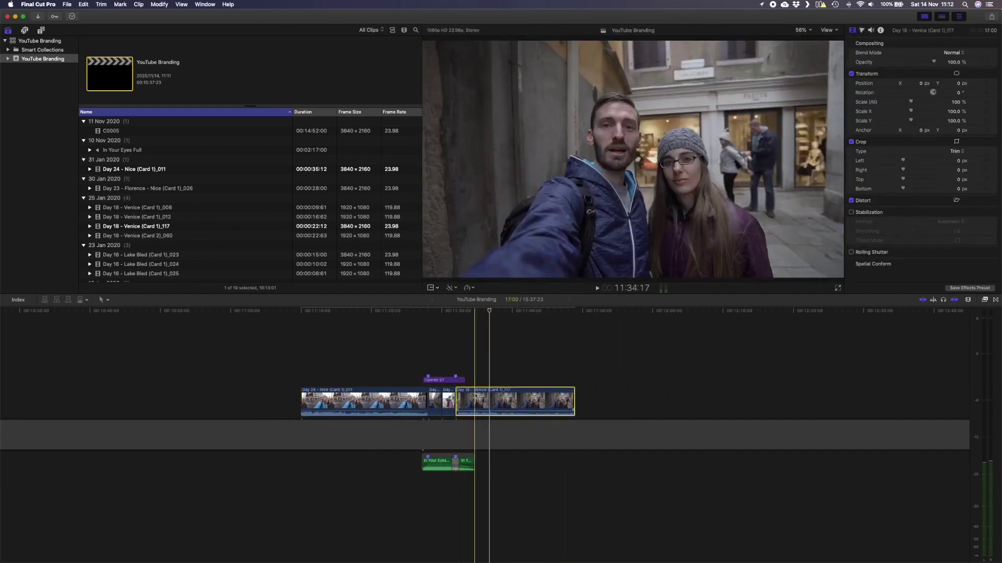
{"action": "left_click", "coordinate": [411, 359]}
{"action": "key", "text": "space"}
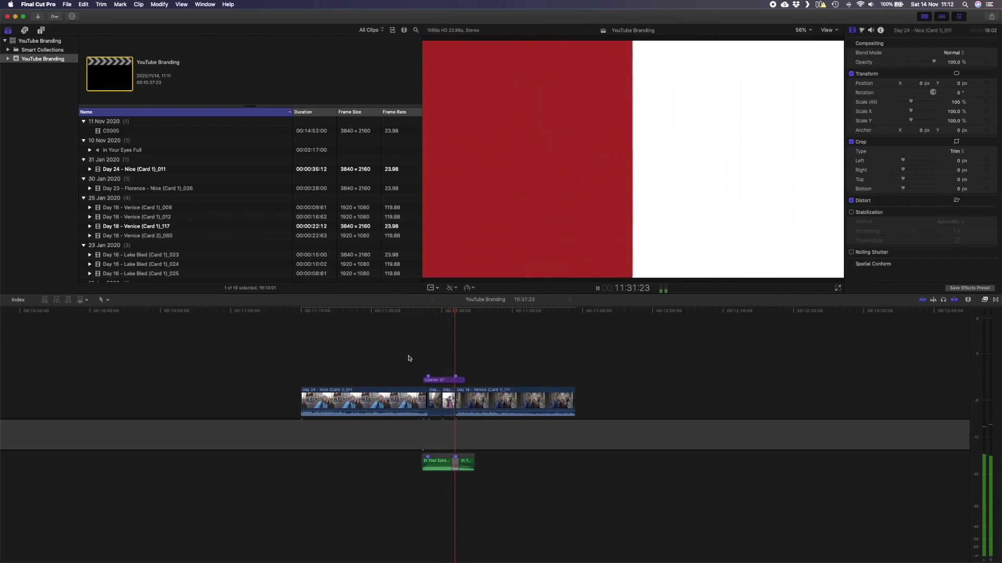
{"action": "key", "text": "space"}
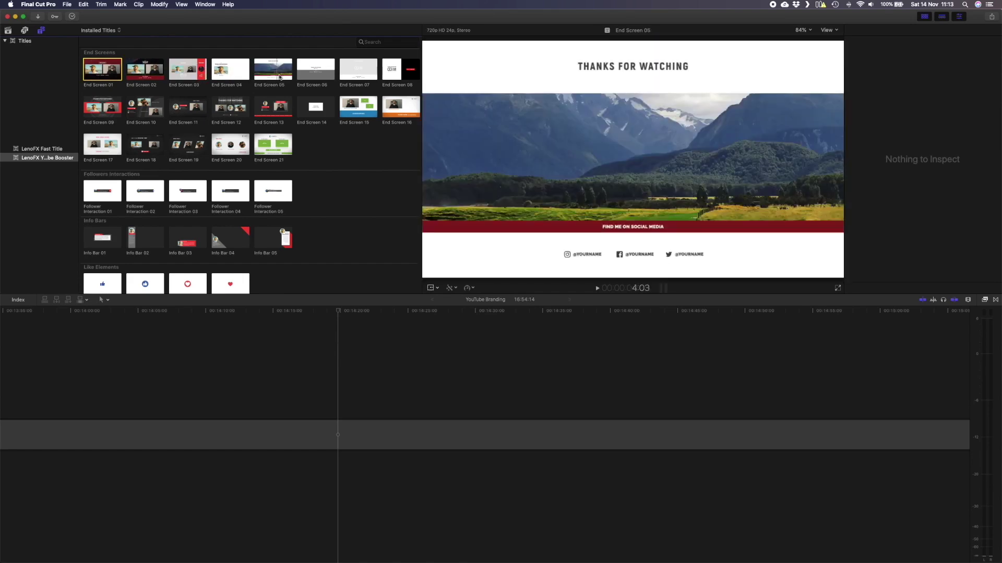
Step: Append End Screen 11, set its duration to 15:00, and play it back
{"action": "left_click", "coordinate": [186, 108]}
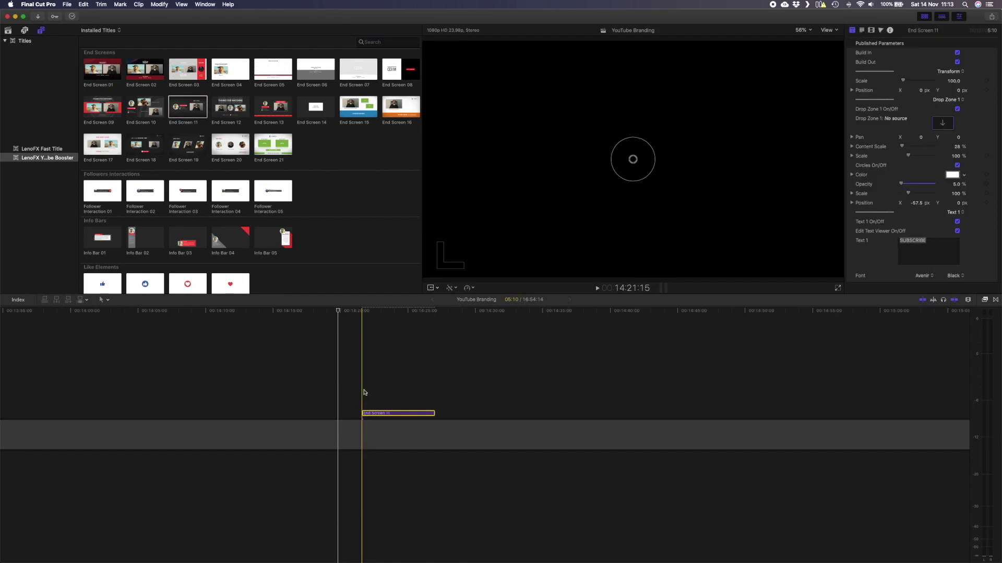
{"action": "key", "text": "ctrl+d"}
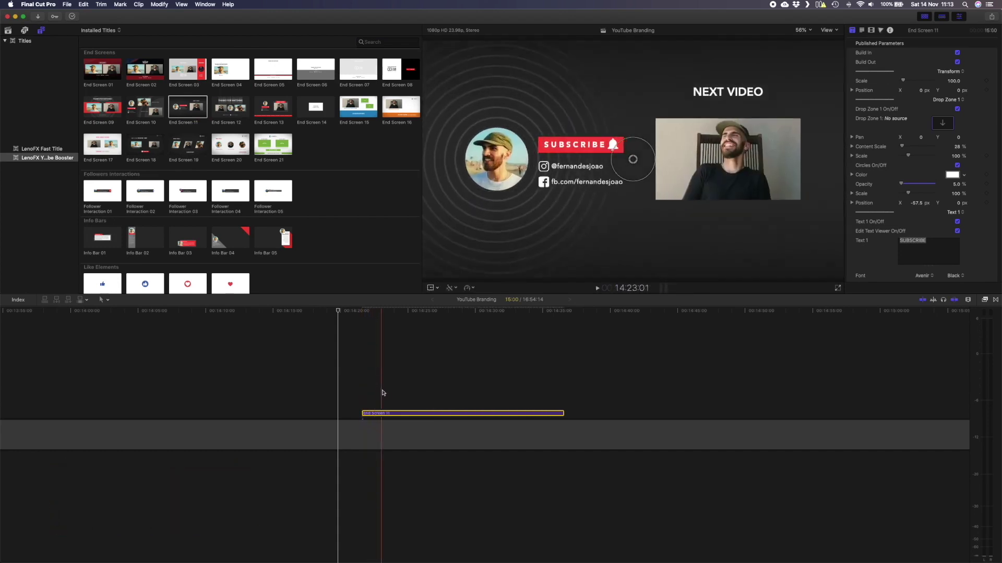
{"action": "left_click", "coordinate": [364, 393]}
{"action": "key", "text": "space"}
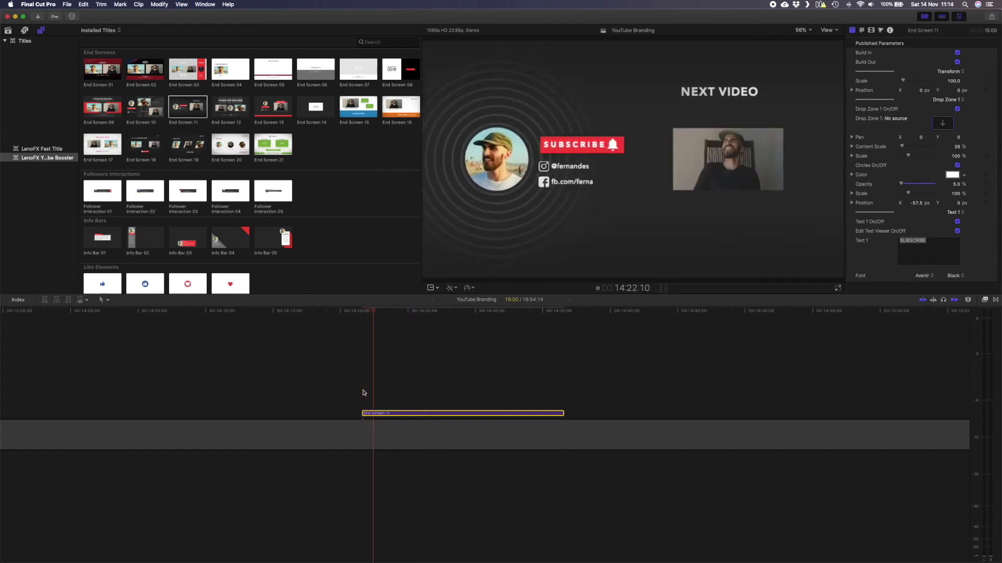
{"action": "key", "text": "Left"}
{"action": "key", "text": "Left"}
{"action": "key", "text": "Left"}
{"action": "key", "text": "Left"}
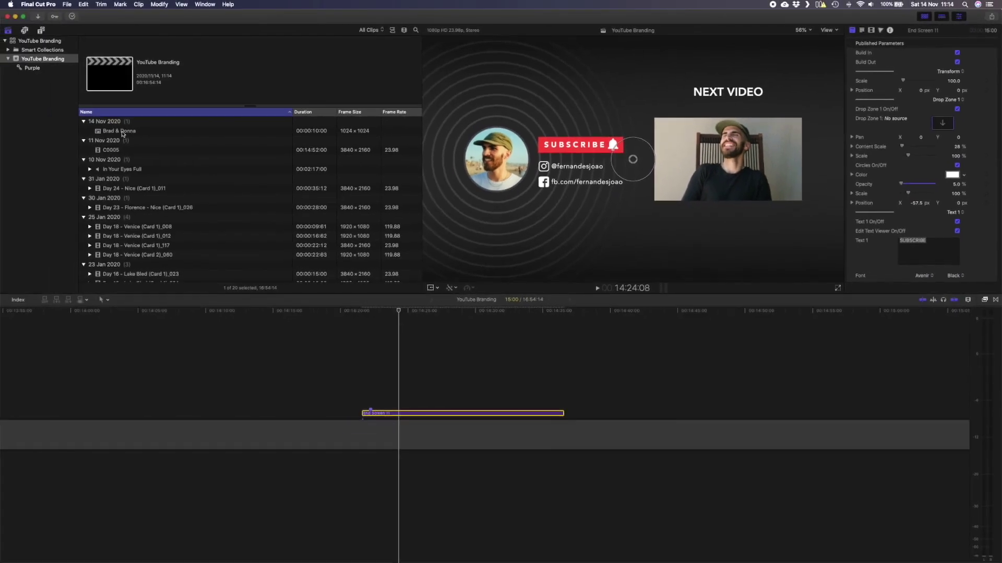
Step: Fill End Screen 11's Drop Zone 1 with the couple's photo at 16% Content Scale
{"action": "left_click_drag", "start_coordinate": [943, 124], "coordinate": [902, 147]}
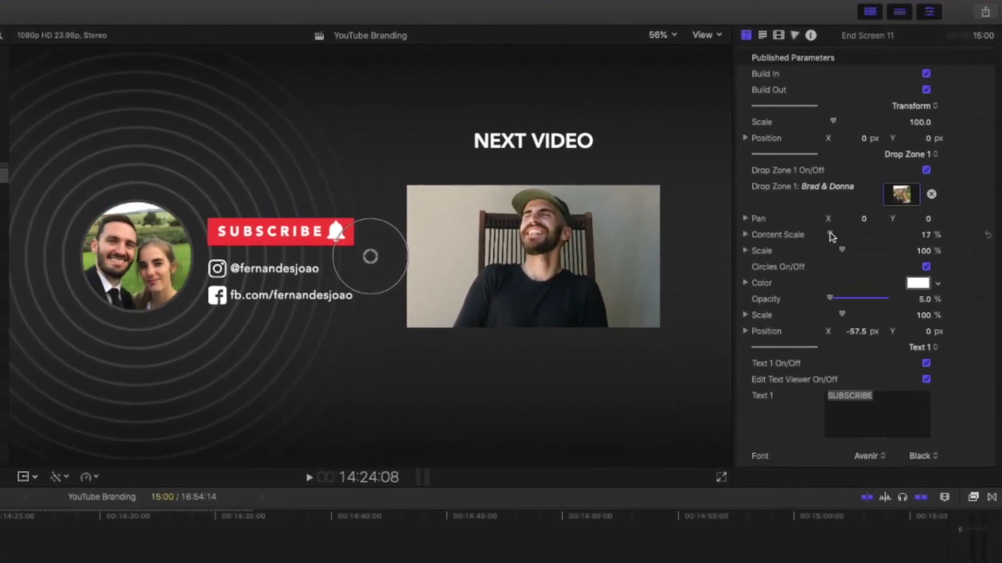
{"action": "left_click_drag", "start_coordinate": [832, 237], "coordinate": [832, 236]}
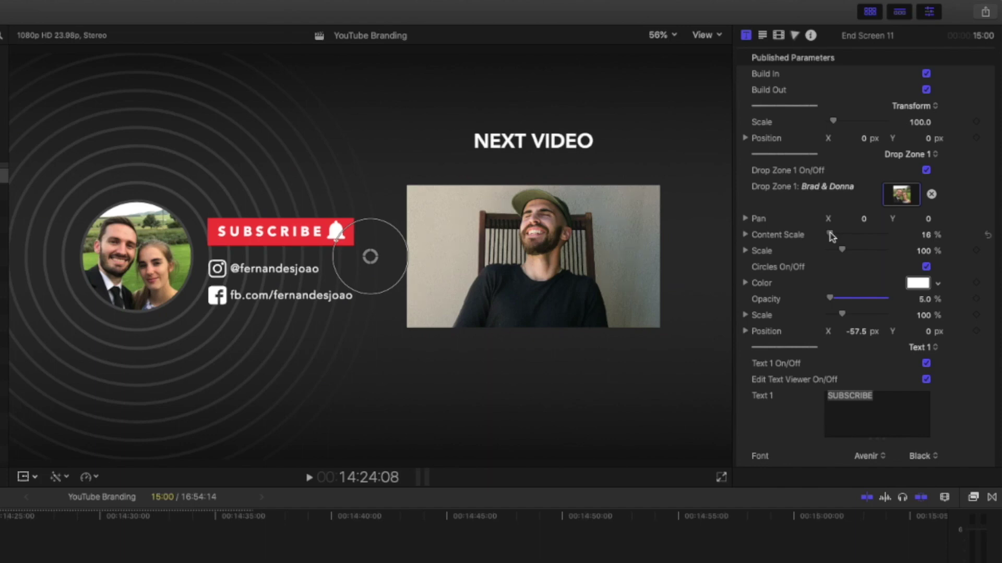
{"action": "scroll", "coordinate": [845, 232], "scroll_direction": "down", "scroll_amount": 5}
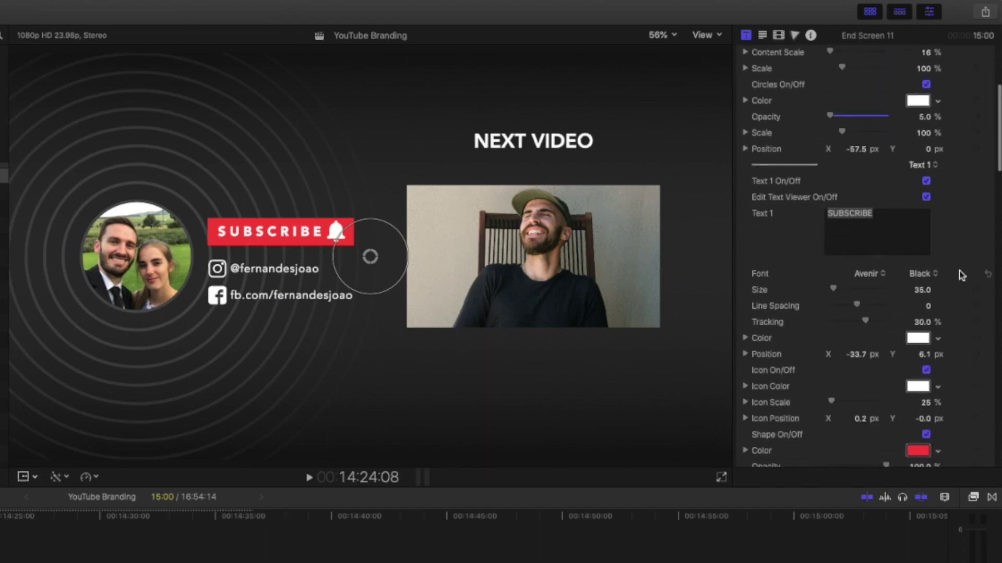
{"action": "scroll", "coordinate": [962, 274], "scroll_direction": "down", "scroll_amount": 10}
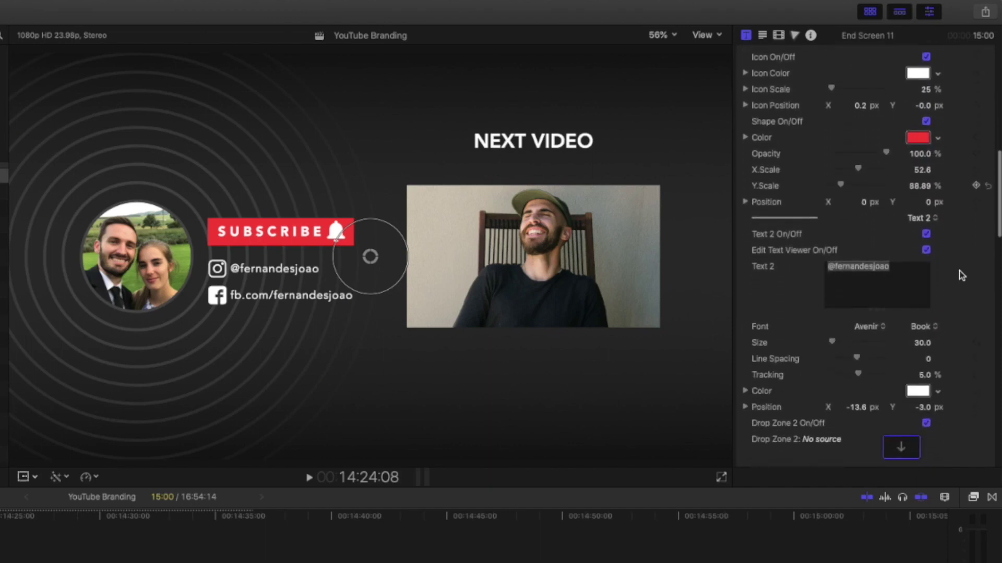
{"action": "scroll", "coordinate": [961, 275], "scroll_direction": "down", "scroll_amount": 2}
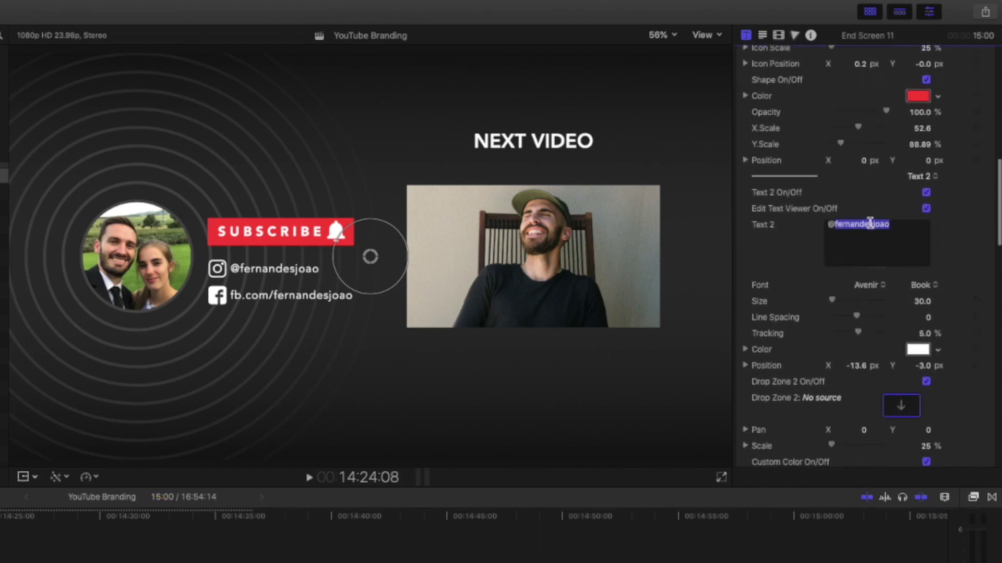
Step: Enter the couple's Instagram handle in Text 2 and hide the Facebook line
{"action": "type", "text": "brad.a"}
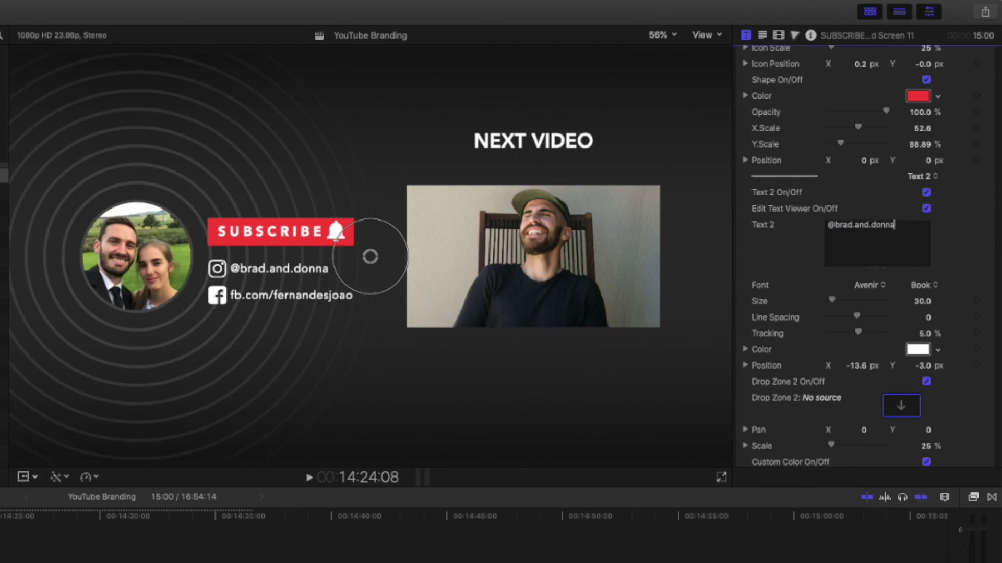
{"action": "scroll", "coordinate": [950, 301], "scroll_direction": "down", "scroll_amount": 5}
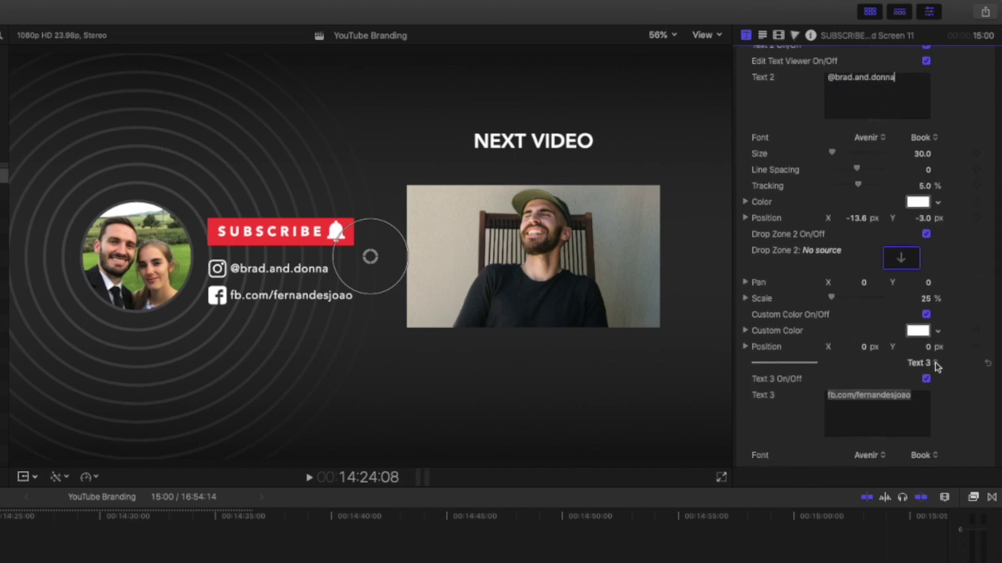
{"action": "left_click", "coordinate": [926, 380]}
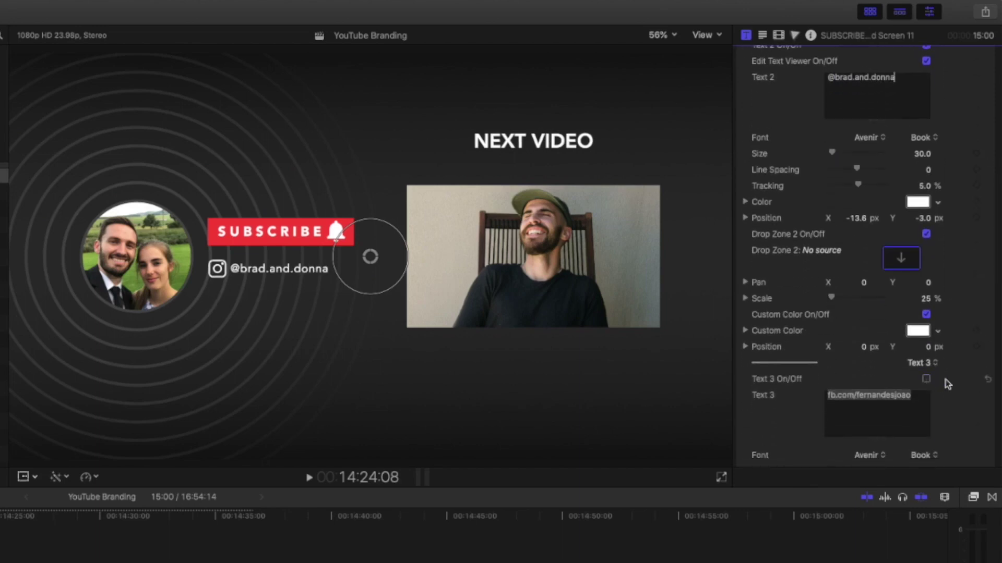
Step: Change the NEXT VIDEO heading to KEEP WATCHING and hide the Drop Zone 4 video
{"action": "scroll", "coordinate": [948, 384], "scroll_direction": "down", "scroll_amount": 10}
{"action": "left_click", "coordinate": [922, 376]}
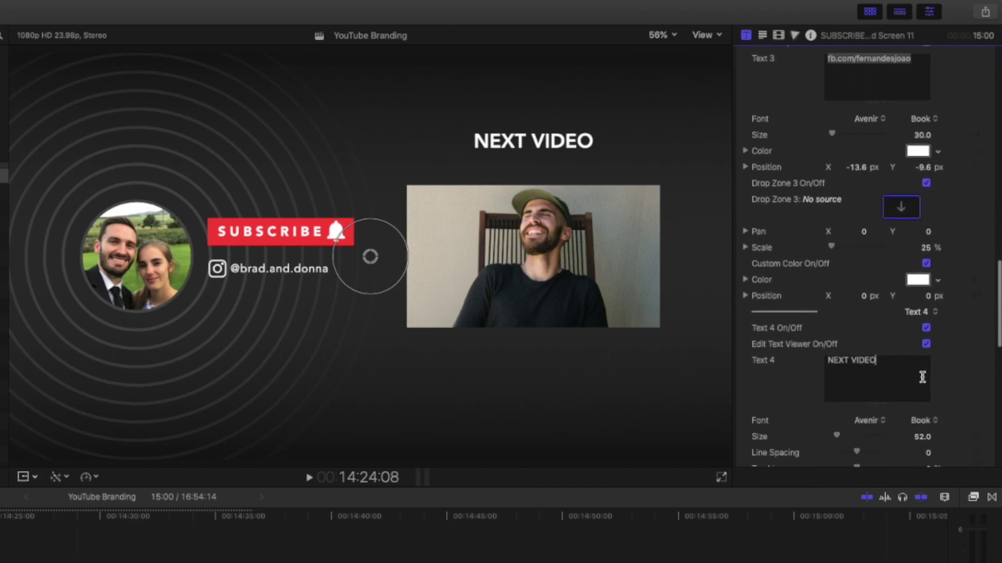
{"action": "type", "text": "KEEP WATCHING"}
{"action": "scroll", "coordinate": [949, 375], "scroll_direction": "down", "scroll_amount": 6}
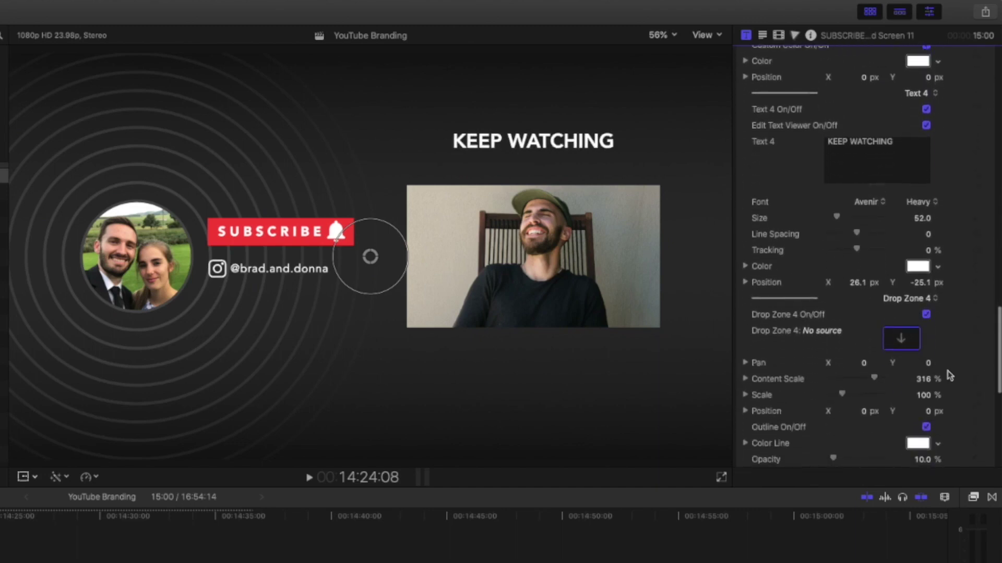
{"action": "scroll", "coordinate": [950, 375], "scroll_direction": "down", "scroll_amount": 1}
{"action": "left_click", "coordinate": [926, 305]}
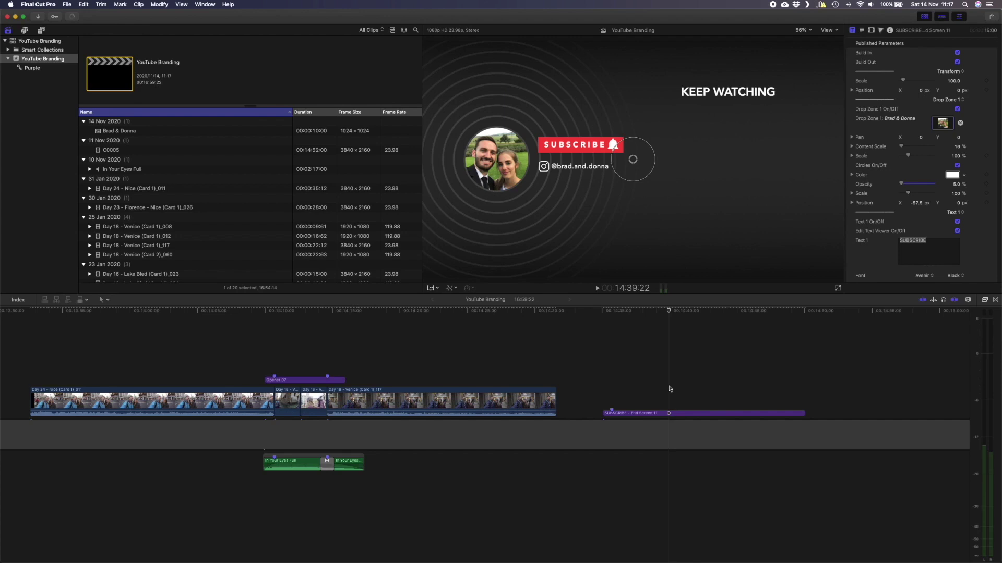
Step: Duplicate the In Your Eyes Full music toward the end screen and play it
{"action": "left_click_drag", "start_coordinate": [304, 463], "coordinate": [815, 457], "text": "alt"}
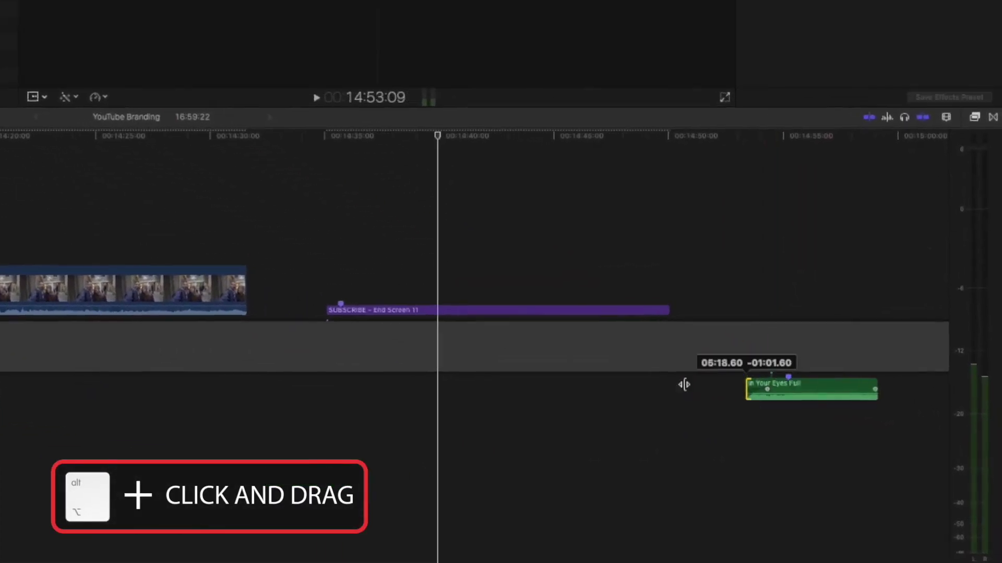
{"action": "left_click_drag", "start_coordinate": [684, 384], "coordinate": [182, 384]}
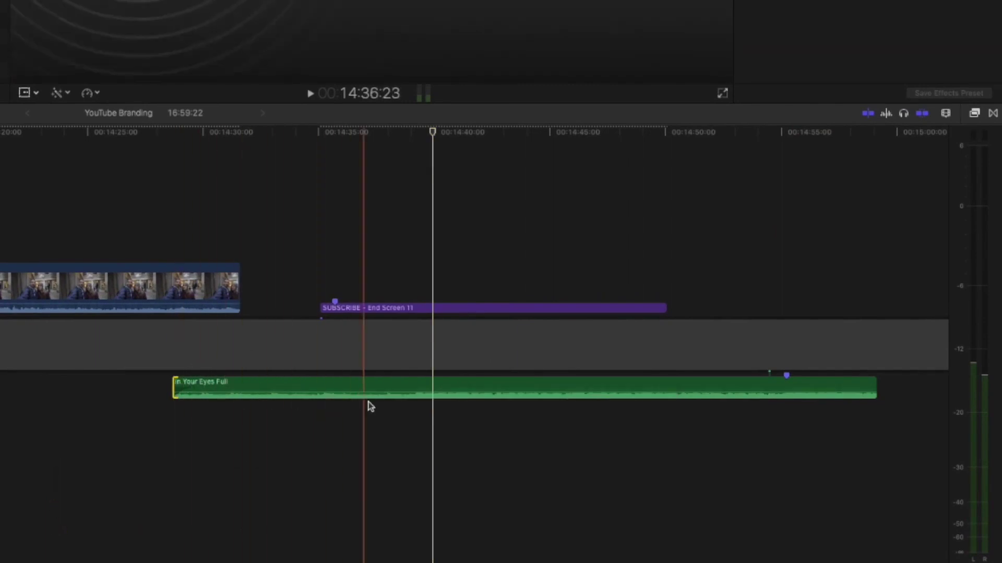
{"action": "key", "text": "space"}
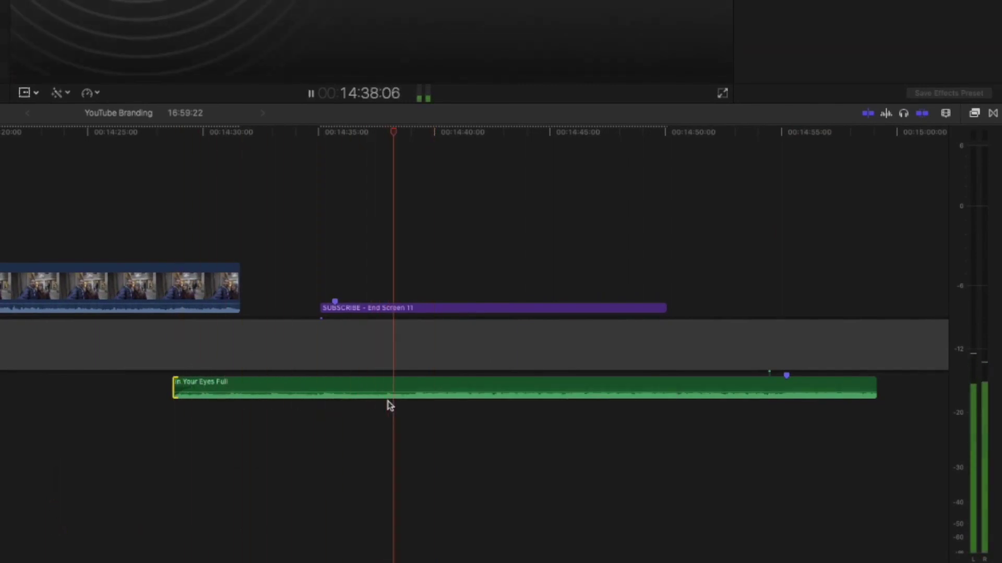
{"action": "key", "text": "space"}
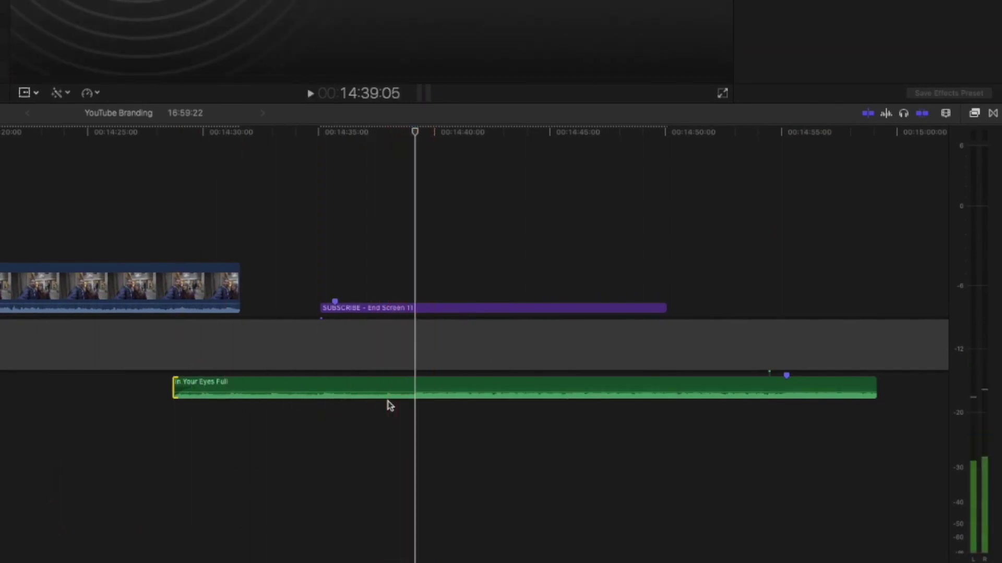
Step: Trim the copied music so it starts and ends with End Screen 11
{"action": "left_click", "coordinate": [420, 387]}
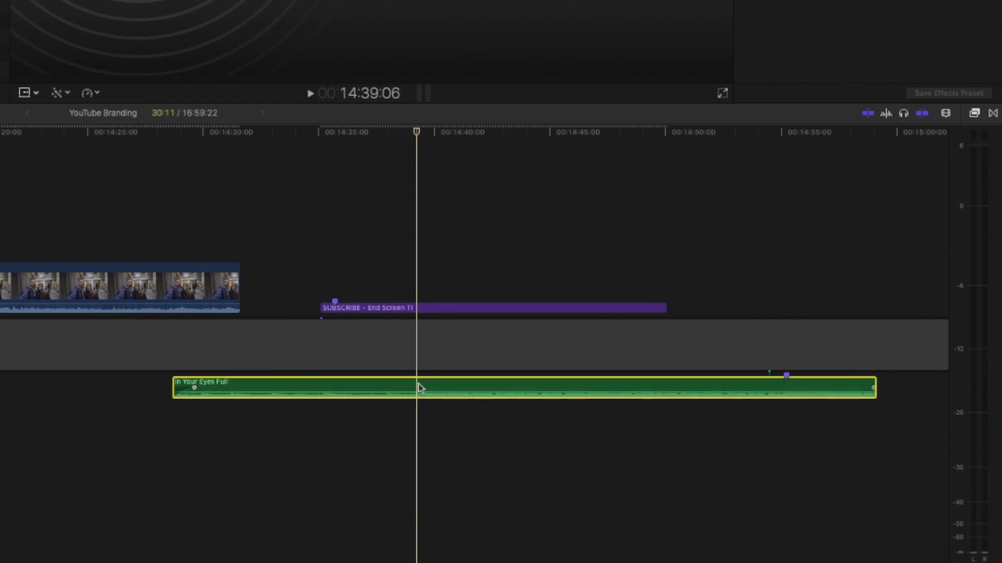
{"action": "left_click_drag", "start_coordinate": [396, 388], "coordinate": [313, 389]}
{"action": "left_click_drag", "start_coordinate": [92, 385], "coordinate": [320, 382]}
{"action": "left_click_drag", "start_coordinate": [794, 389], "coordinate": [665, 388]}
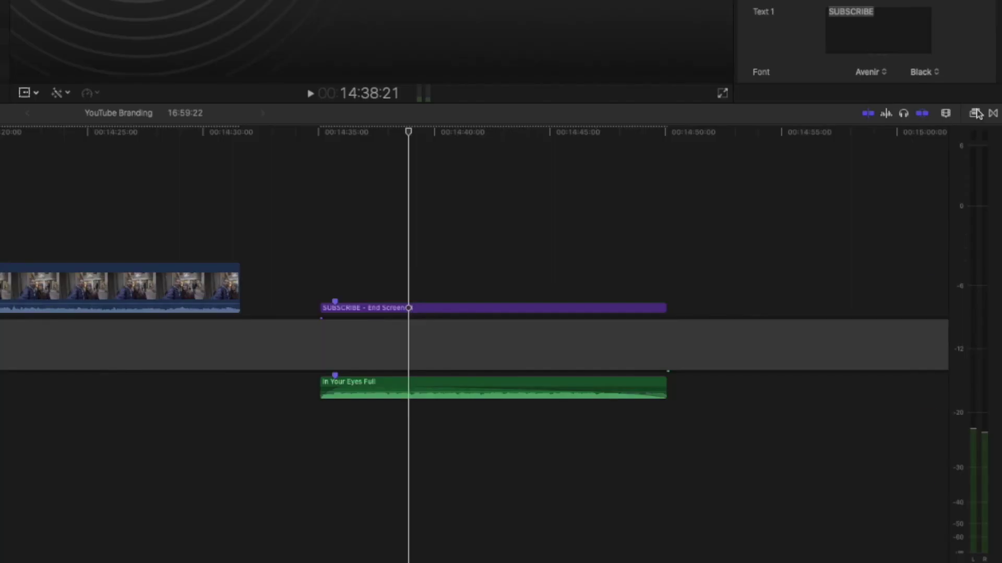
Step: Apply the Audio > EQ Channel EQ effect to the end-screen music clip
{"action": "left_click", "coordinate": [976, 113]}
{"action": "scroll", "coordinate": [707, 274], "scroll_direction": "down", "scroll_amount": 10}
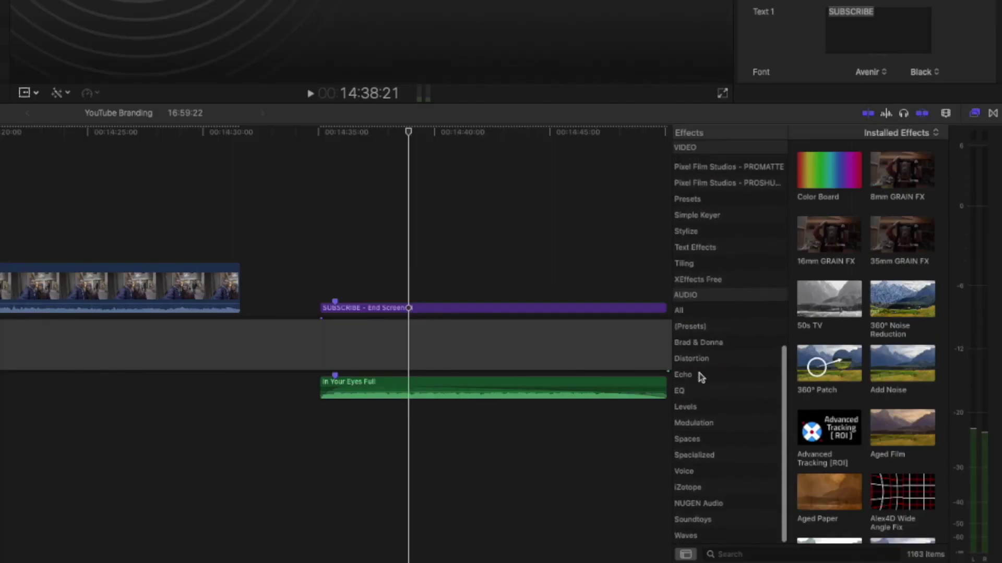
{"action": "left_click", "coordinate": [700, 392]}
{"action": "left_click_drag", "start_coordinate": [806, 188], "coordinate": [429, 398]}
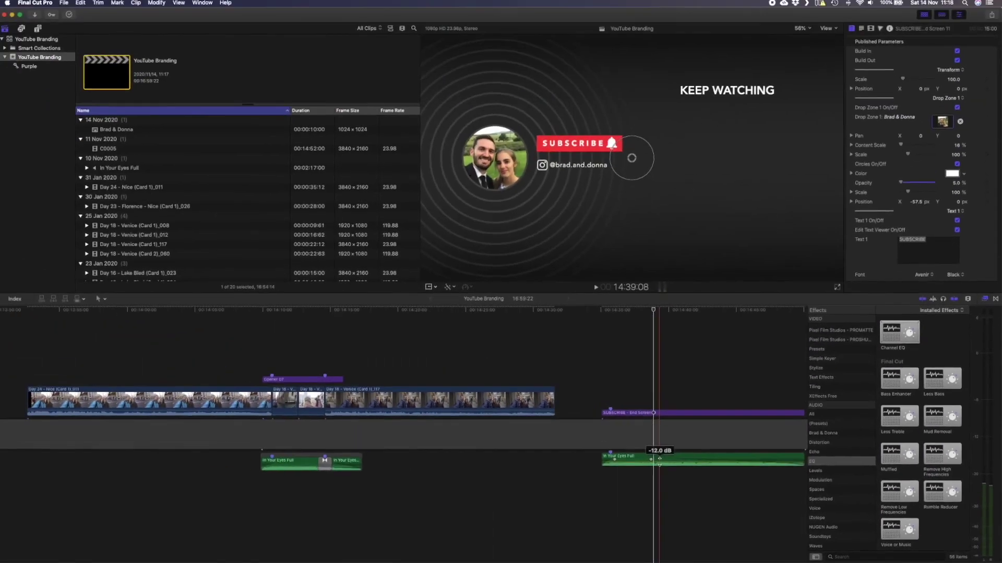
Step: Set the Channel EQ preset to 07 EQ Tools > Phone Filter Notch
{"action": "left_click", "coordinate": [659, 459]}
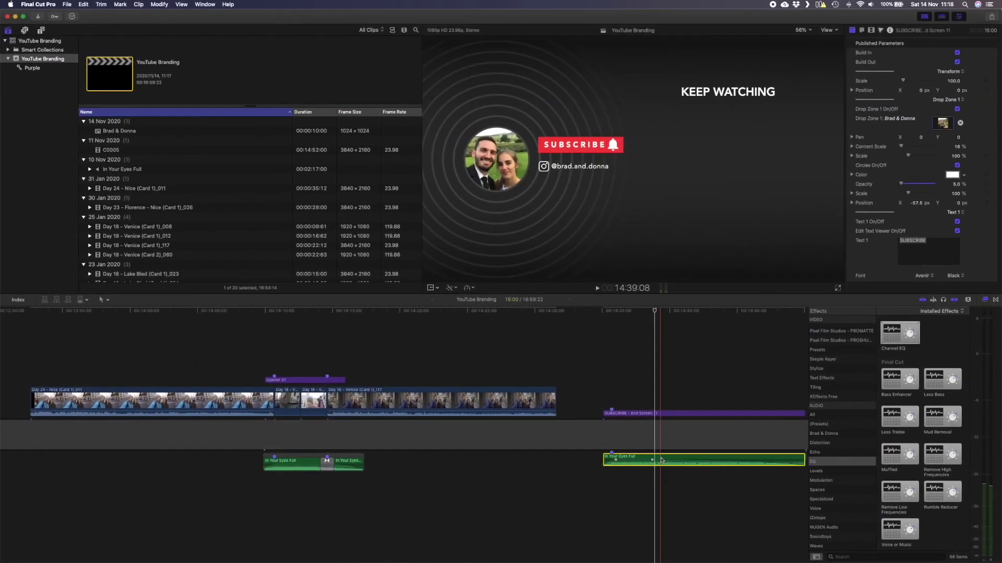
{"action": "left_click", "coordinate": [963, 128]}
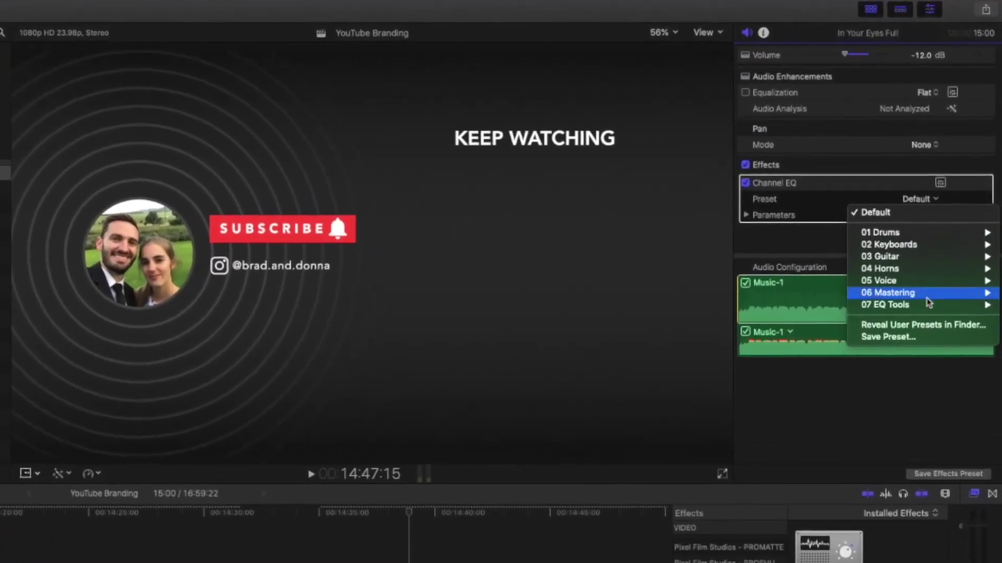
{"action": "mouse_move", "coordinate": [930, 283]}
{"action": "left_click", "coordinate": [801, 475]}
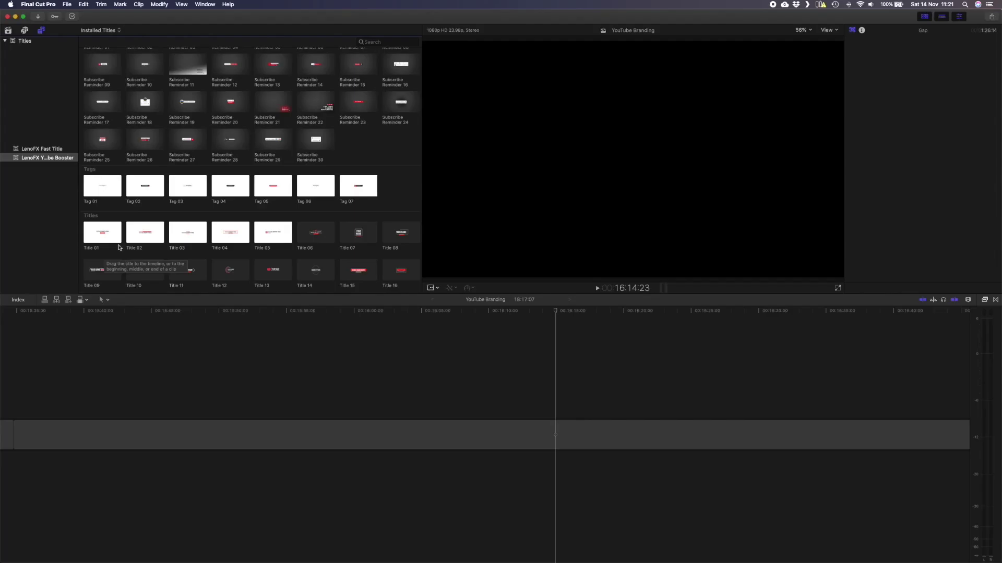
Step: Add the Title 02 'Episode 02 / YouTube Growth Tools' title to the timeline and select it
{"action": "left_click_drag", "start_coordinate": [141, 232], "coordinate": [509, 390]}
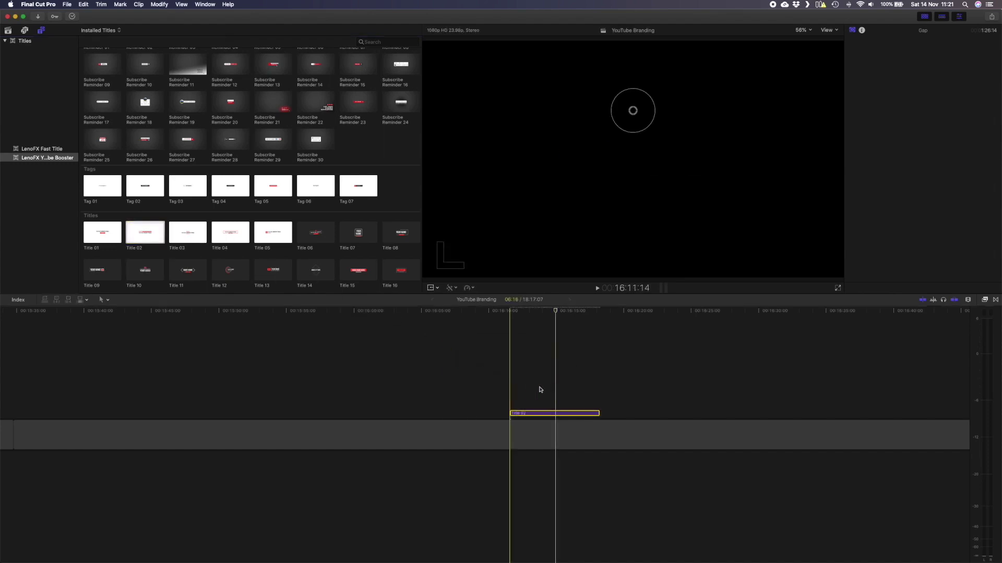
{"action": "left_click", "coordinate": [552, 390]}
{"action": "left_click", "coordinate": [551, 413]}
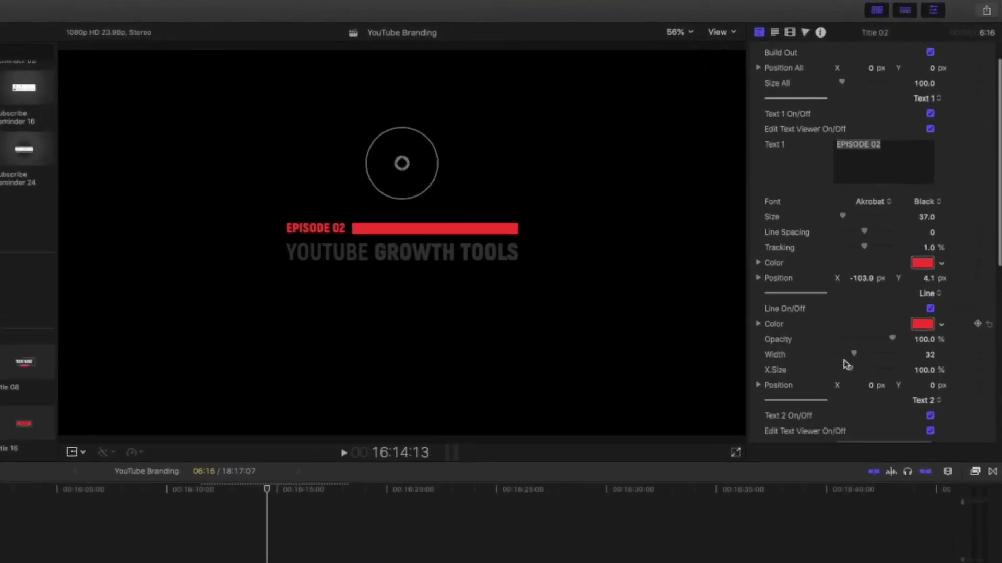
Step: Give Title 02 a white background overlay at 65.77% opacity
{"action": "scroll", "coordinate": [904, 233], "scroll_direction": "down", "scroll_amount": 10}
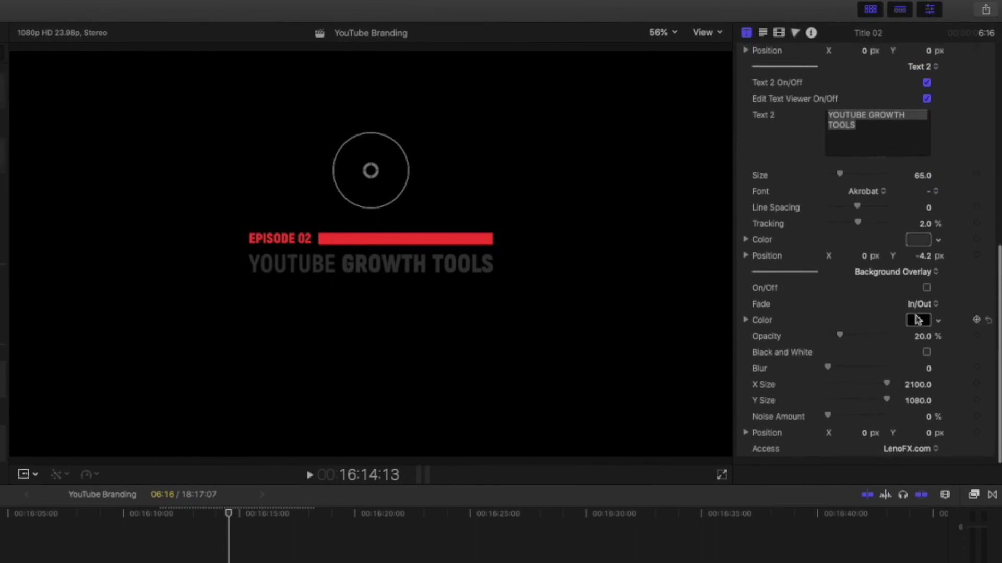
{"action": "left_click", "coordinate": [918, 320]}
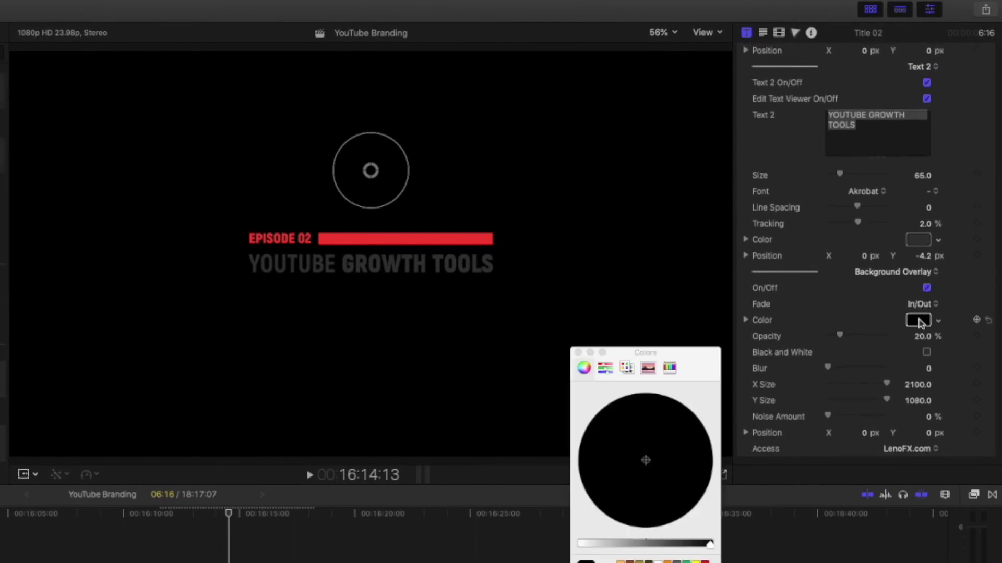
{"action": "left_click_drag", "start_coordinate": [610, 544], "coordinate": [548, 545]}
{"action": "left_click", "coordinate": [578, 353]}
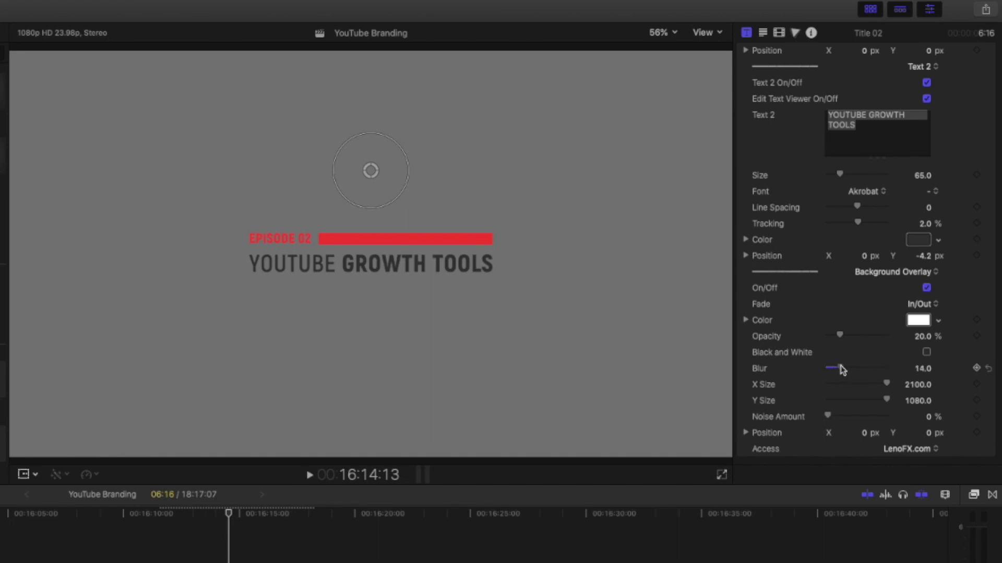
{"action": "left_click_drag", "start_coordinate": [841, 338], "coordinate": [869, 339]}
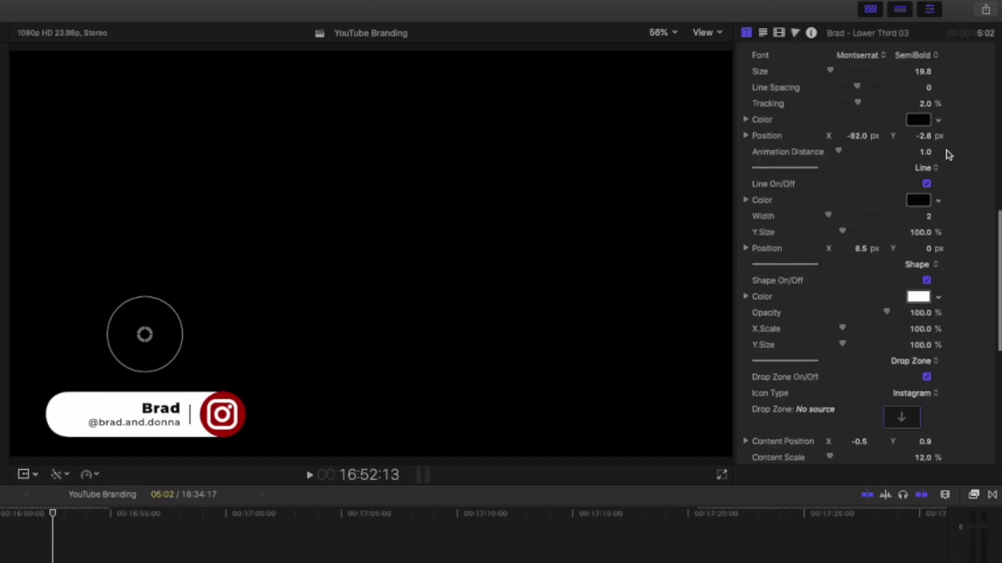
Step: Set the Instagram icon's Custom Color Bg Color to red in the Colors window
{"action": "scroll", "coordinate": [948, 155], "scroll_direction": "down", "scroll_amount": 5}
{"action": "scroll", "coordinate": [948, 155], "scroll_direction": "down", "scroll_amount": 1}
{"action": "left_click", "coordinate": [918, 364]}
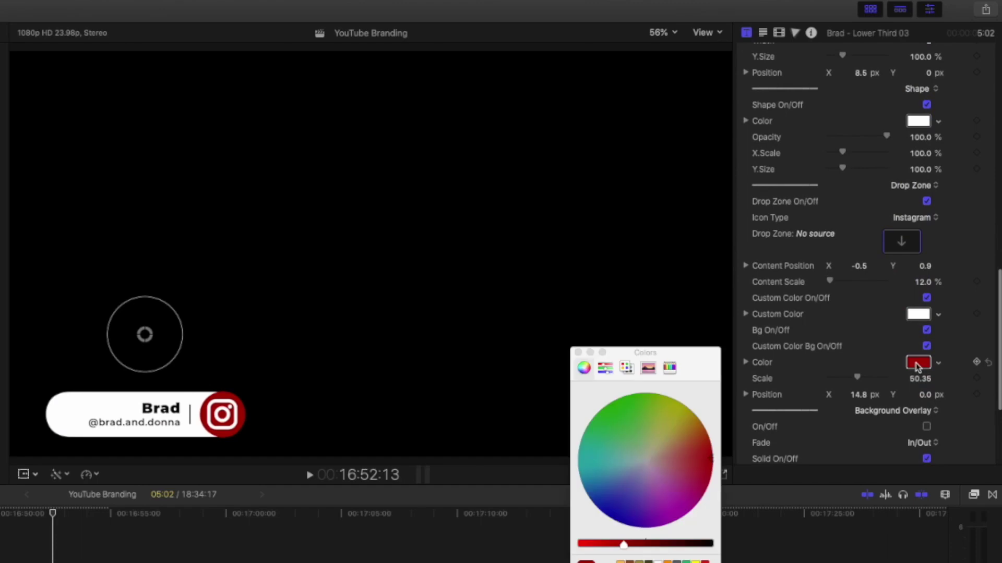
{"action": "left_click", "coordinate": [578, 352]}
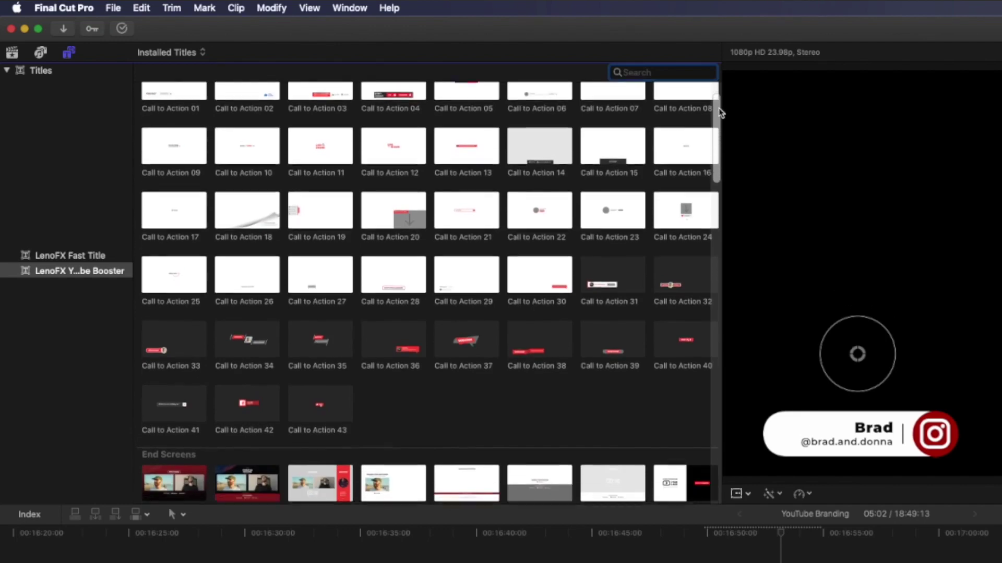
{"action": "left_click_drag", "start_coordinate": [718, 109], "coordinate": [711, 348]}
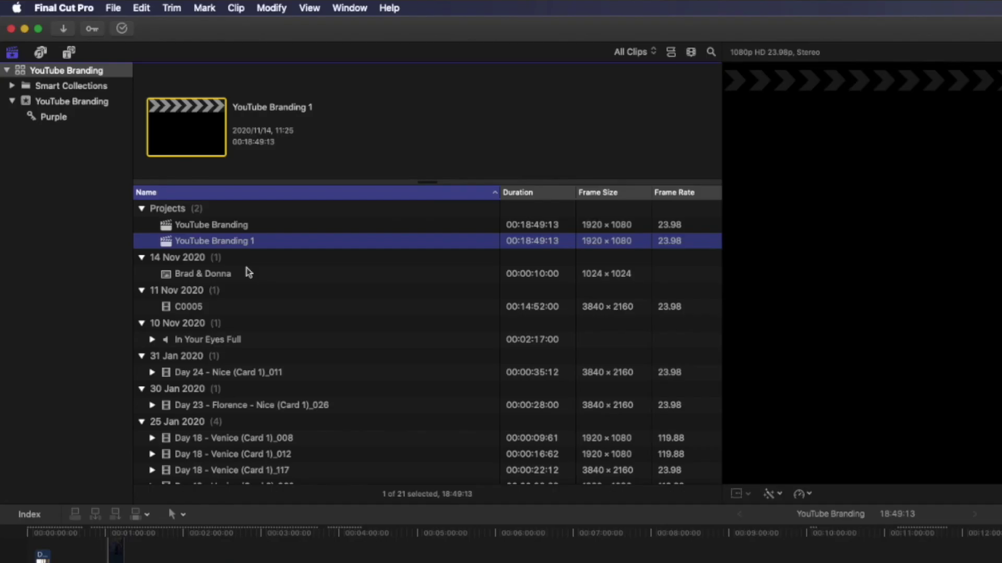
Step: Rename the duplicated 'YouTube Branding 1' project to 'Branding Elements'
{"action": "key", "text": "Return"}
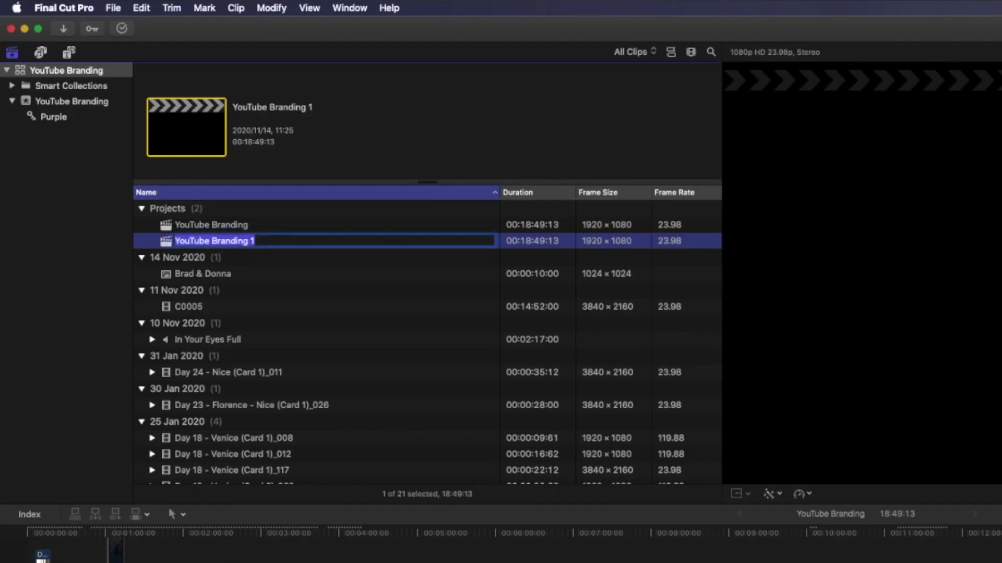
{"action": "key", "text": "Right"}
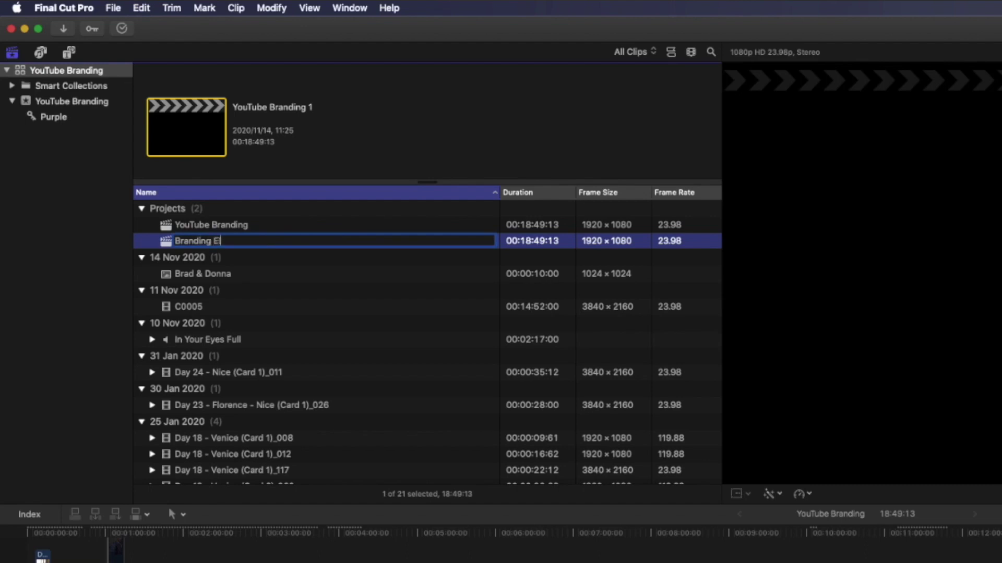
{"action": "key", "text": "Return"}
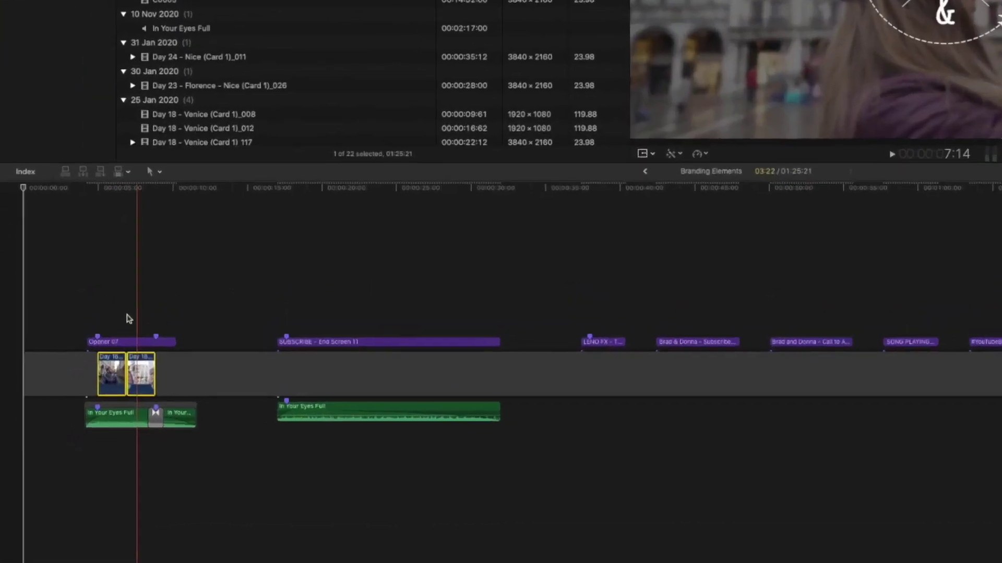
Step: Lift the Venice clips, then combine Opener 07, both clips and music into an 'Opener' compound clip
{"action": "scroll", "coordinate": [126, 323], "scroll_direction": "up", "scroll_amount": 3}
{"action": "scroll", "coordinate": [126, 324], "scroll_direction": "left", "scroll_amount": 5}
{"action": "key", "text": "super+alt+Up"}
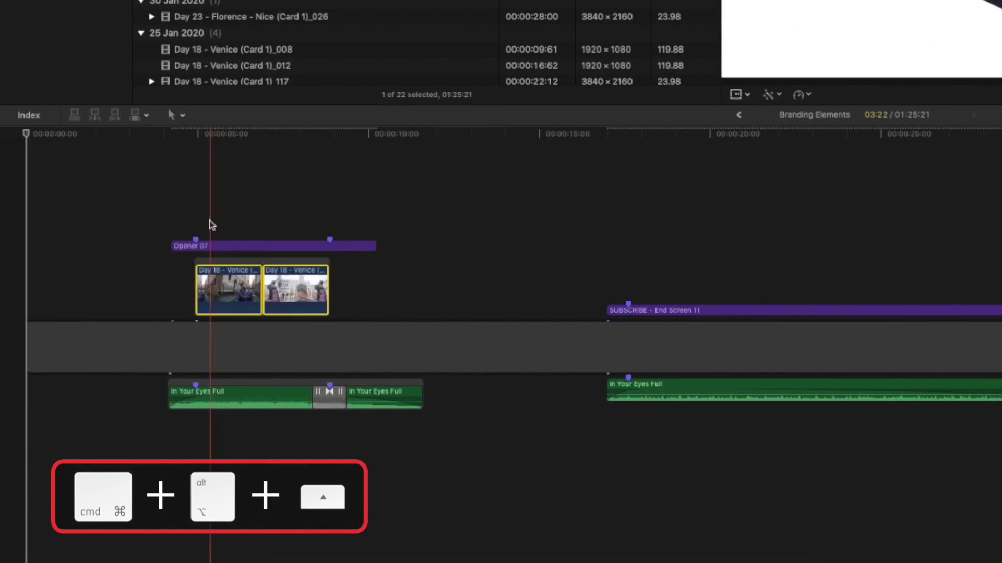
{"action": "left_click_drag", "start_coordinate": [199, 223], "coordinate": [217, 384]}
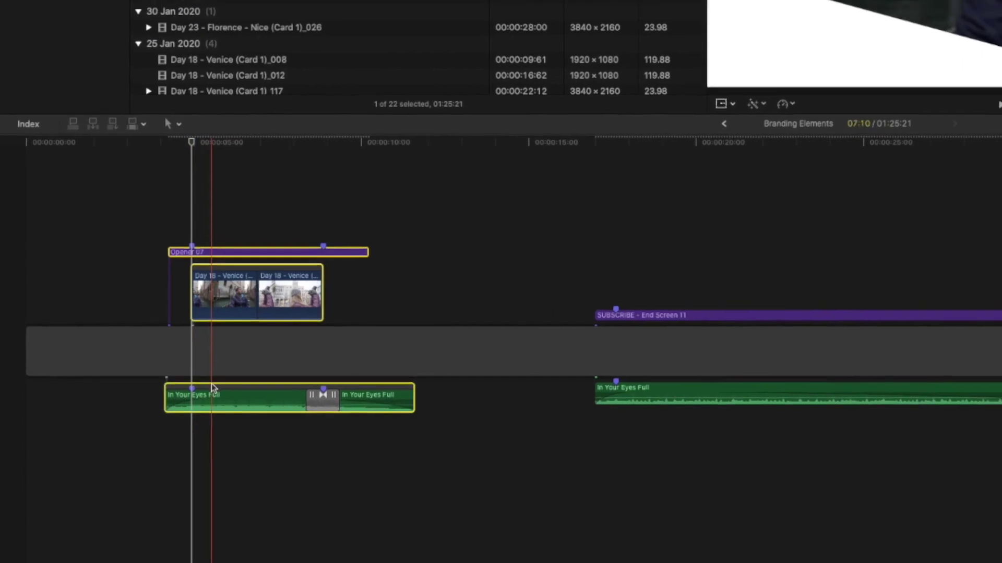
{"action": "key", "text": "alt+g"}
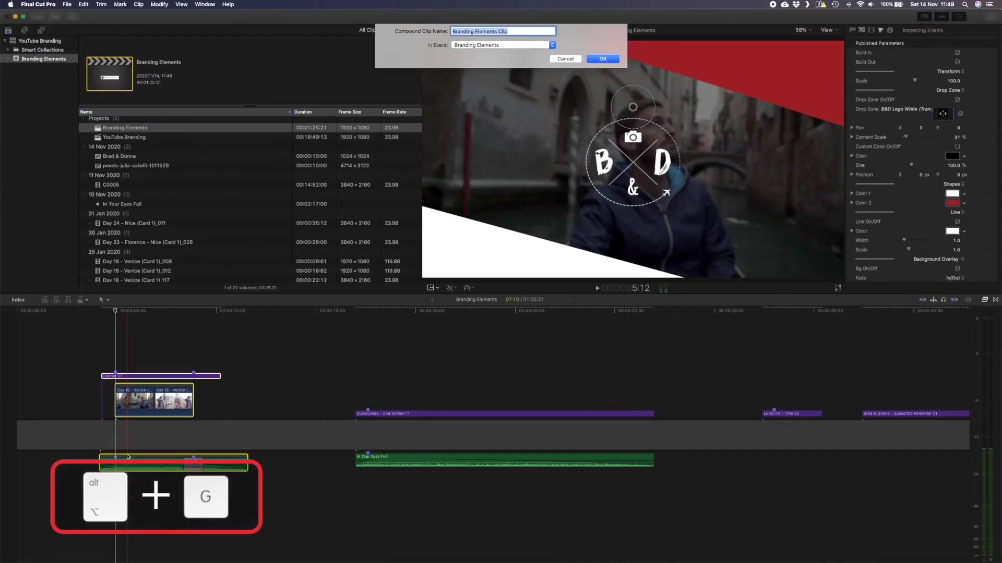
{"action": "key", "text": "Return"}
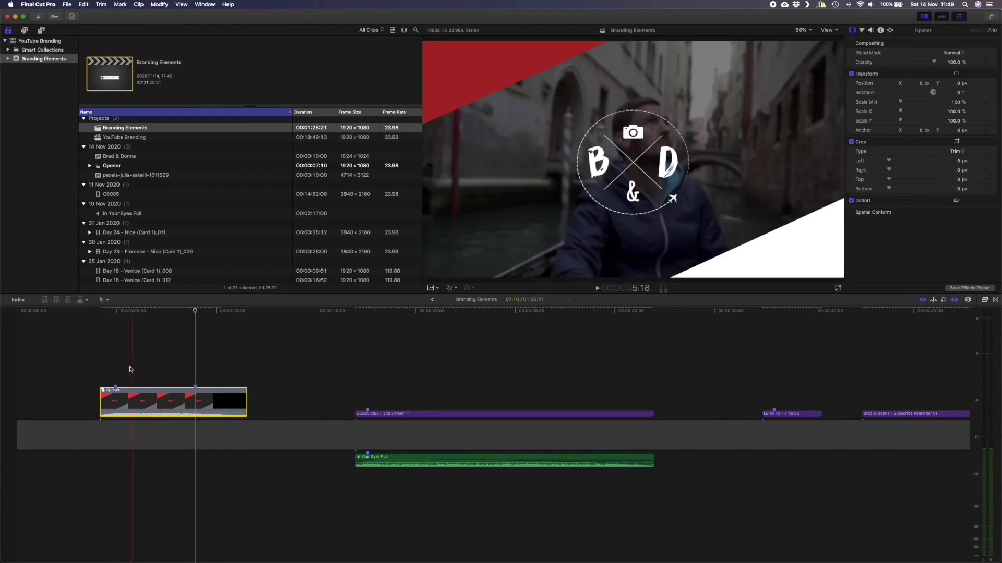
{"action": "mouse_move", "coordinate": [120, 398]}
{"action": "left_mouse_down"}
{"action": "mouse_move", "coordinate": [154, 398]}
{"action": "mouse_move", "coordinate": [107, 396]}
{"action": "left_mouse_up"}
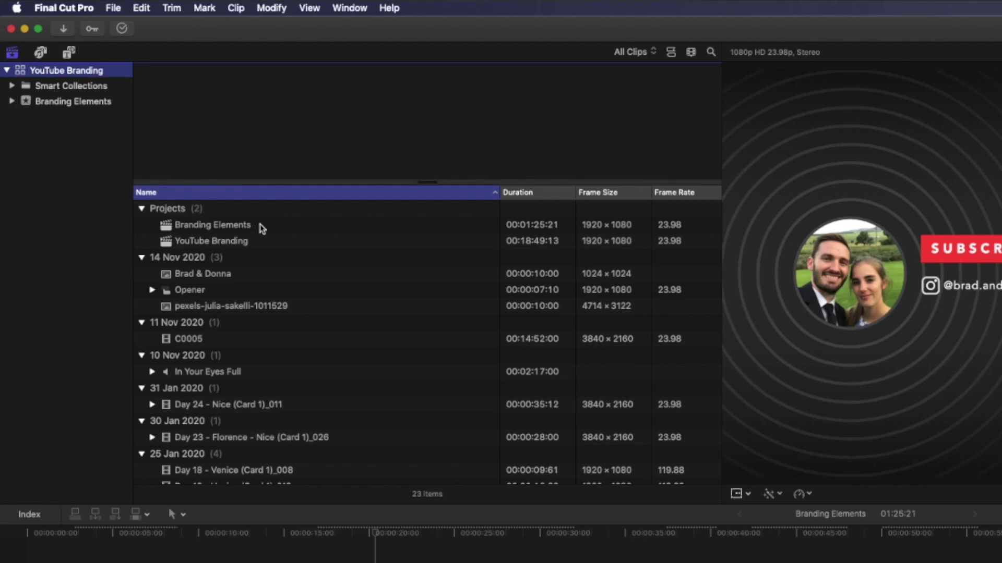
Step: Create a new library named 'New Video'
{"action": "left_click", "coordinate": [114, 8]}
{"action": "mouse_move", "coordinate": [130, 26]}
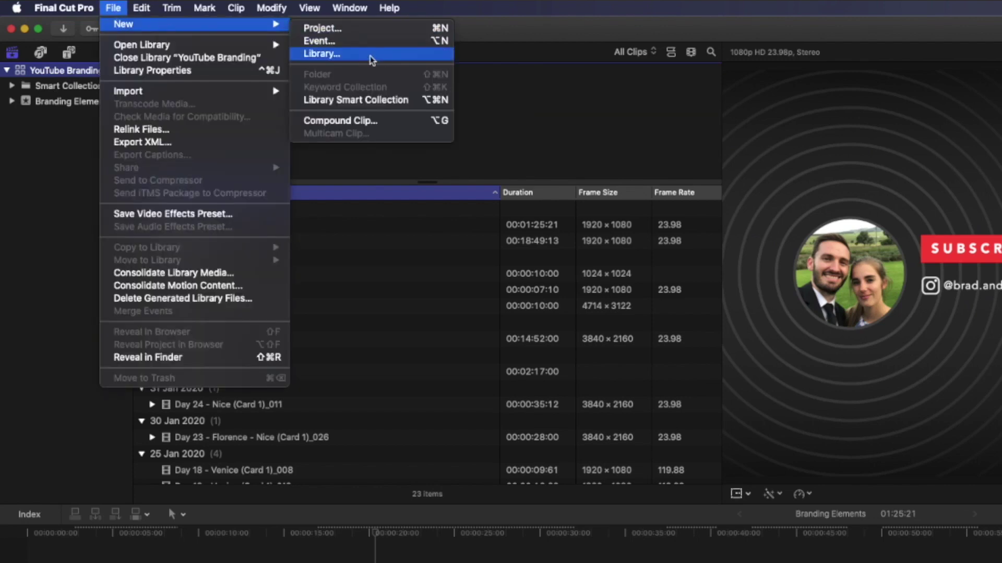
{"action": "left_click", "coordinate": [383, 54]}
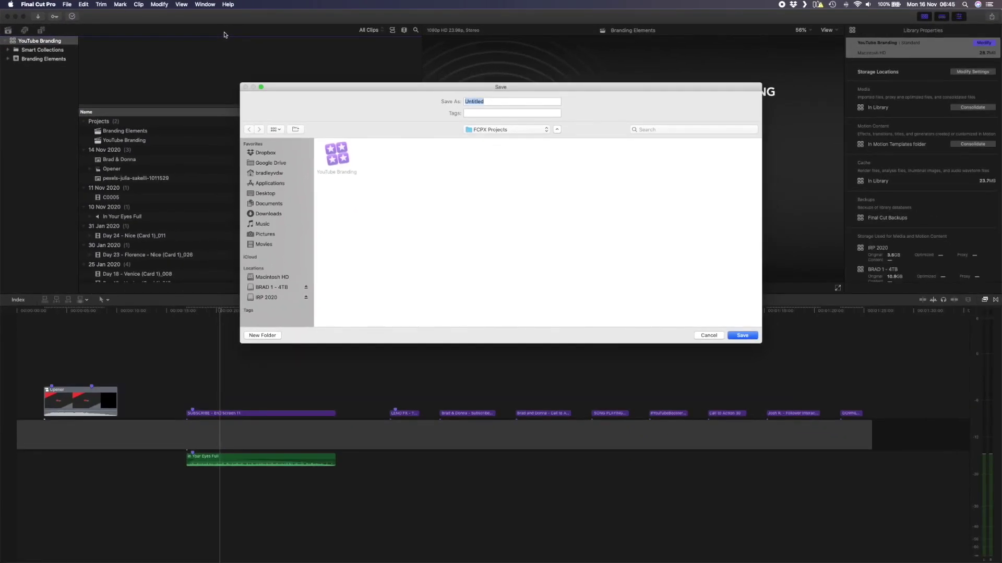
{"action": "key", "text": "Return"}
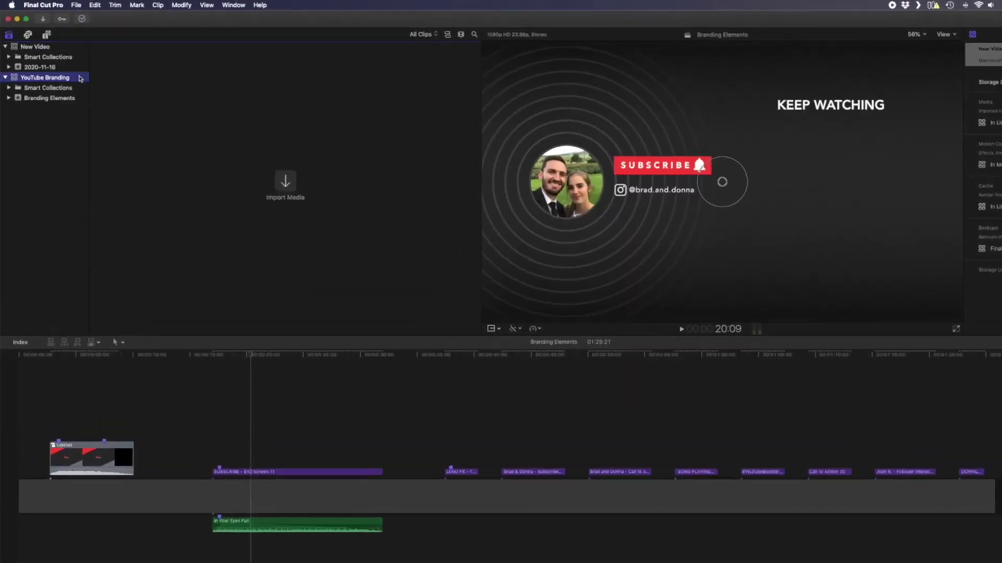
Step: Copy the Branding Elements project into New Video's 2020-11-16 event
{"action": "left_click", "coordinate": [63, 68]}
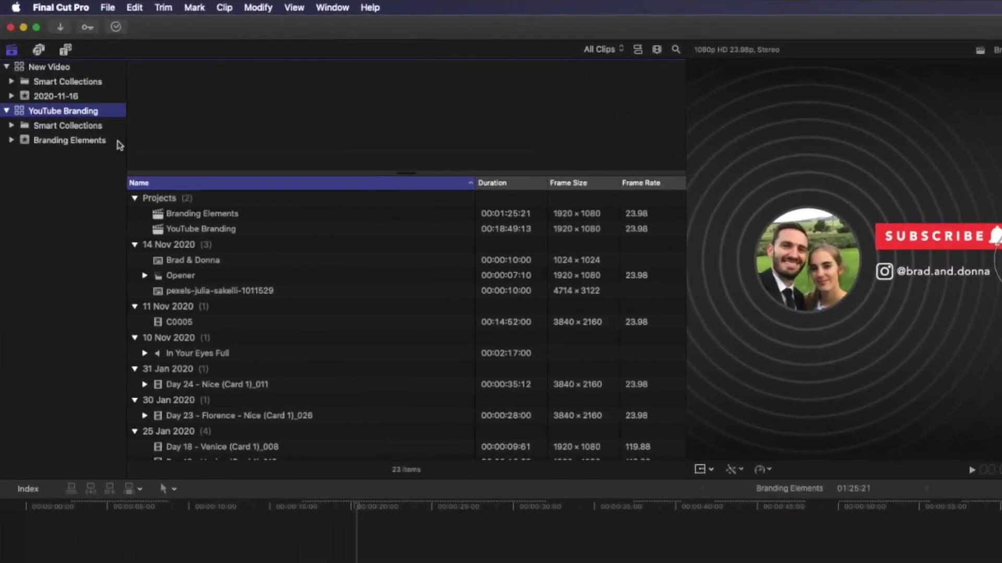
{"action": "left_click", "coordinate": [244, 227]}
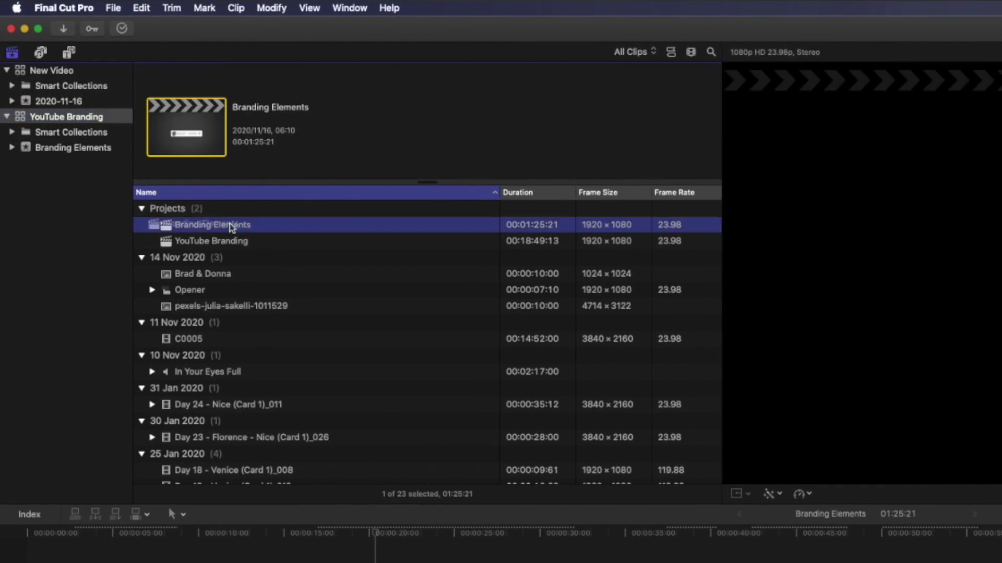
{"action": "left_click_drag", "start_coordinate": [89, 156], "coordinate": [74, 101]}
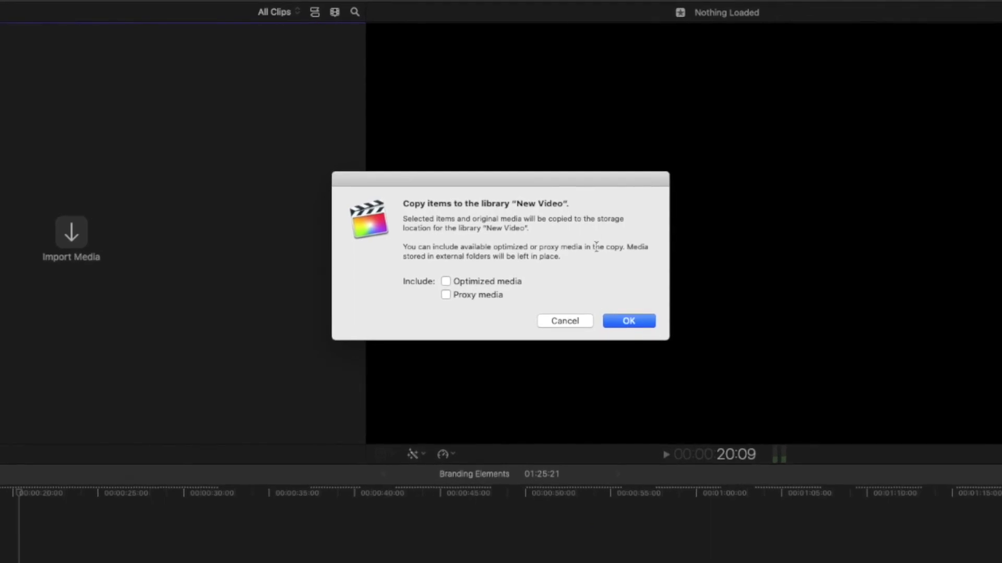
{"action": "left_click", "coordinate": [629, 321]}
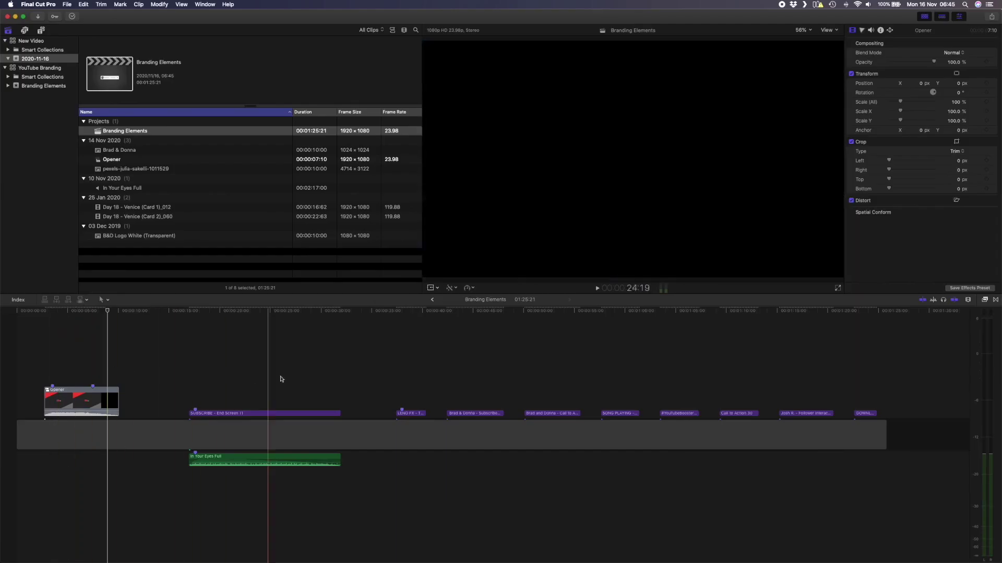